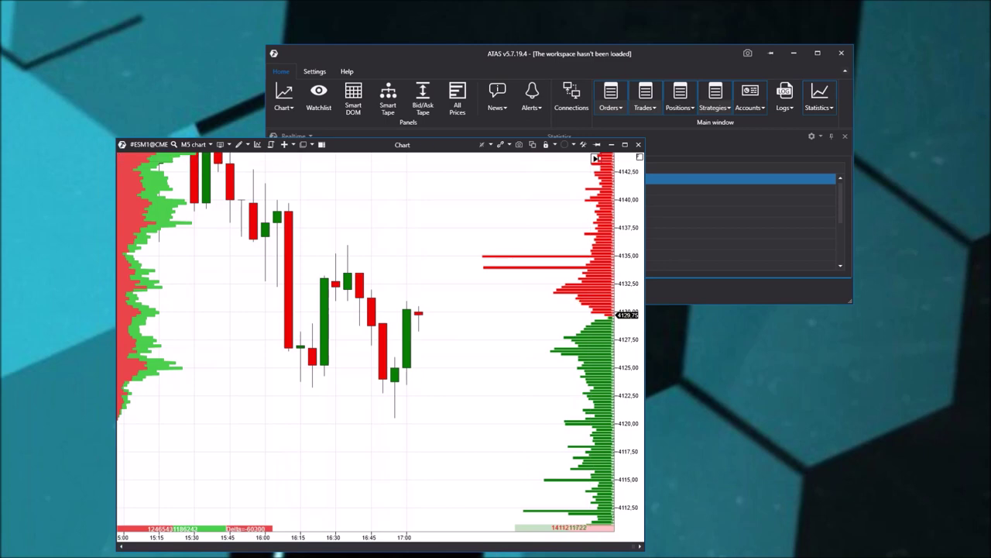
Create a watchlist with E-mini S&P 500 (ES), DAX Future (FDAX) and 10 Year U.S. Treasury (ZN), placed below the main window
left_click(322, 96)
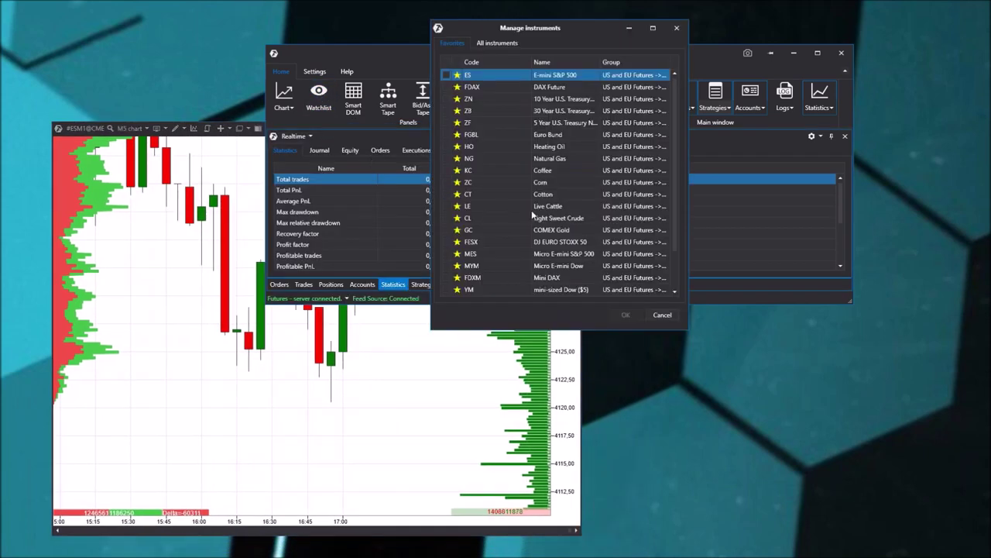
left_click(447, 76)
left_click(447, 87)
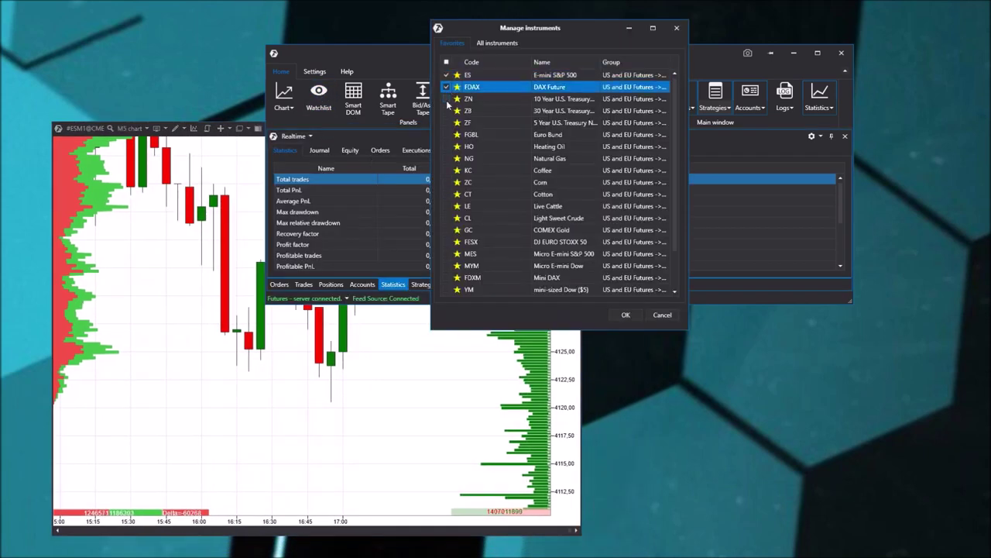
left_click(446, 98)
left_click(626, 315)
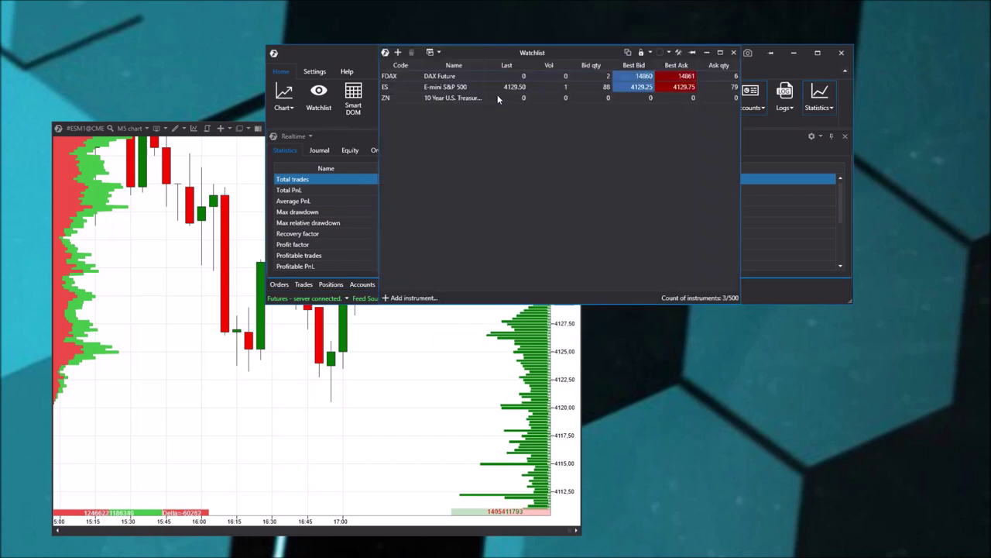
left_click_drag(496, 11, 685, 284)
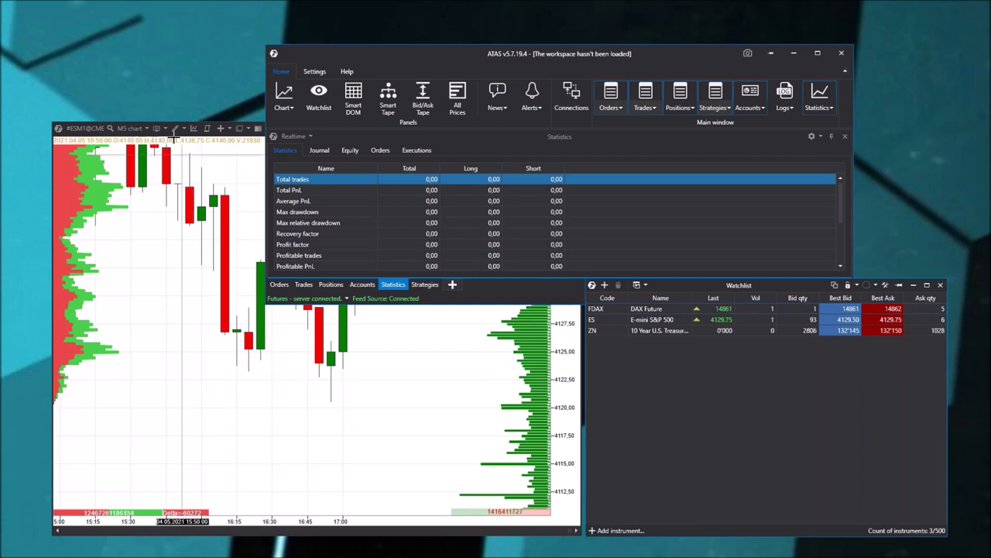
Open a Smart DOM for E-mini S&P 500 (ES) and move its window over the main window, beside the chart's candles
left_click(353, 95)
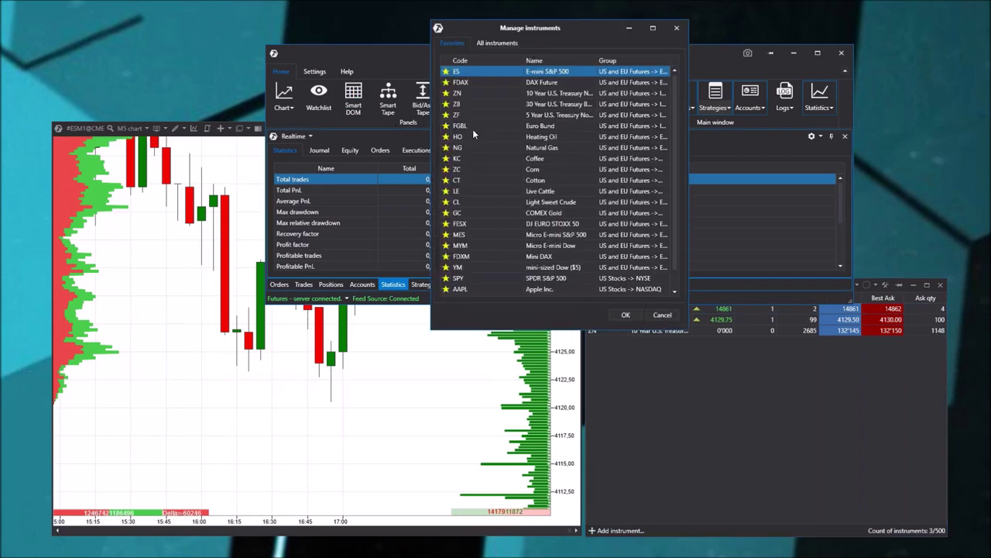
left_click(625, 315)
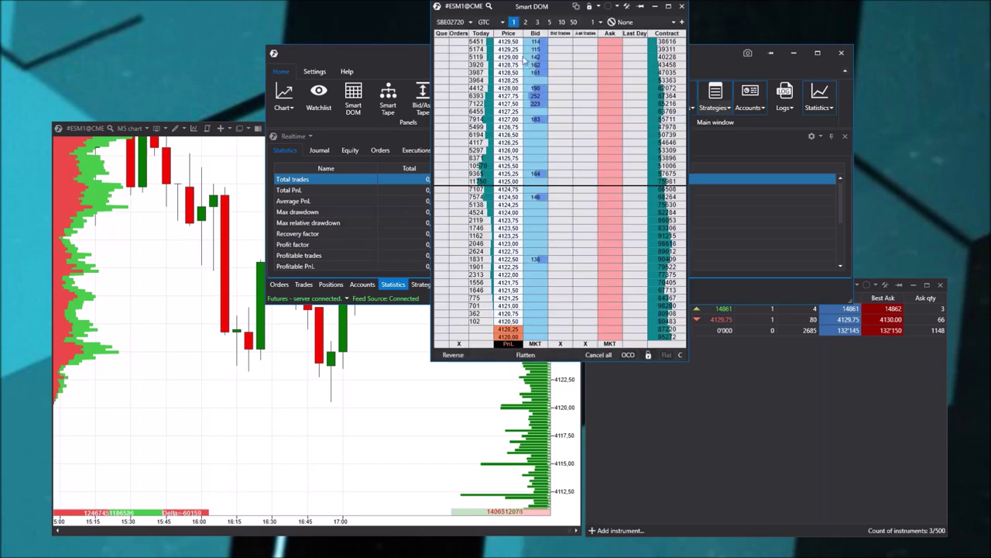
left_click_drag(556, 11, 405, 101)
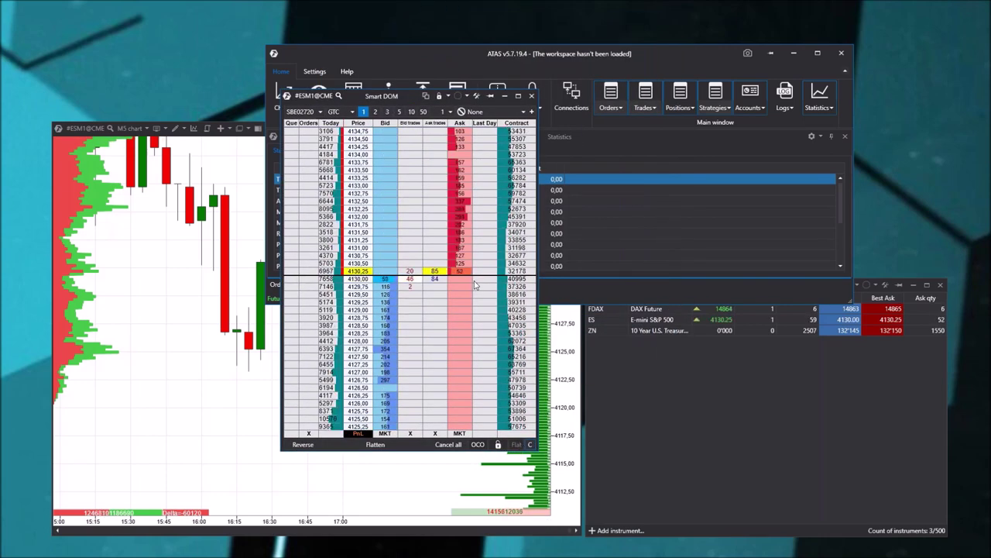
Close the ES M5 chart and the watchlist, keeping the Smart DOM open
left_click(227, 398)
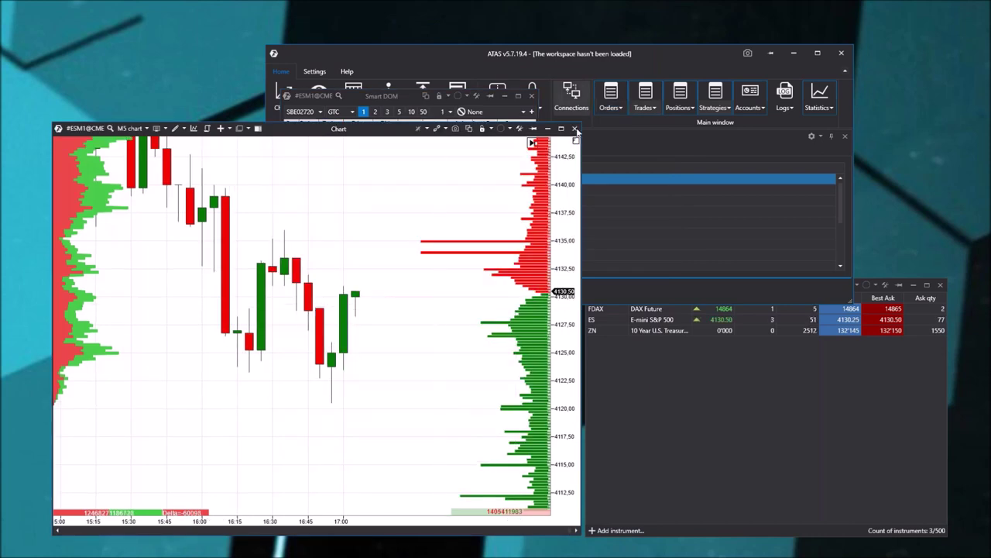
left_click(574, 129)
left_click(941, 285)
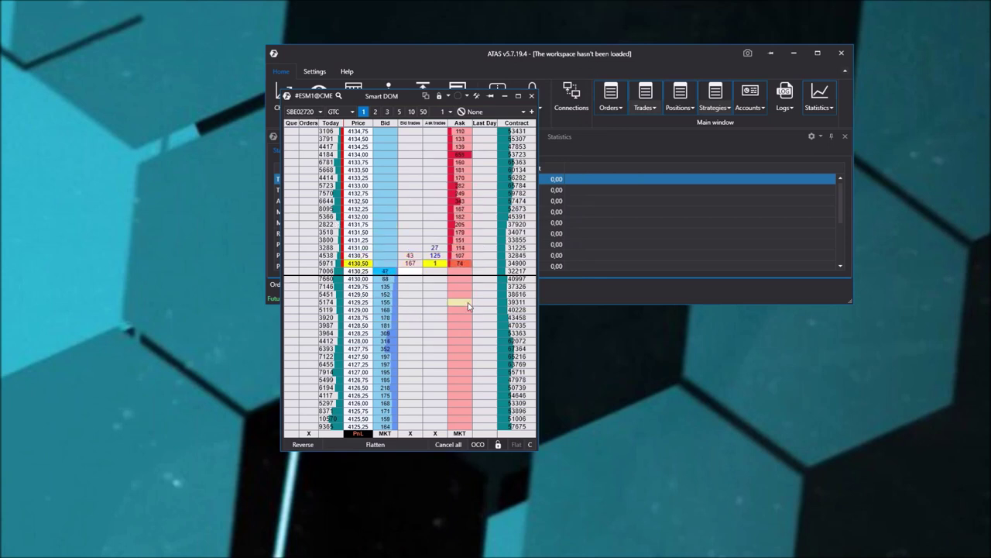
Open the Smart DOM's template settings, place them beside the order book, and load the Dark template
scroll(437, 295, "up", 1)
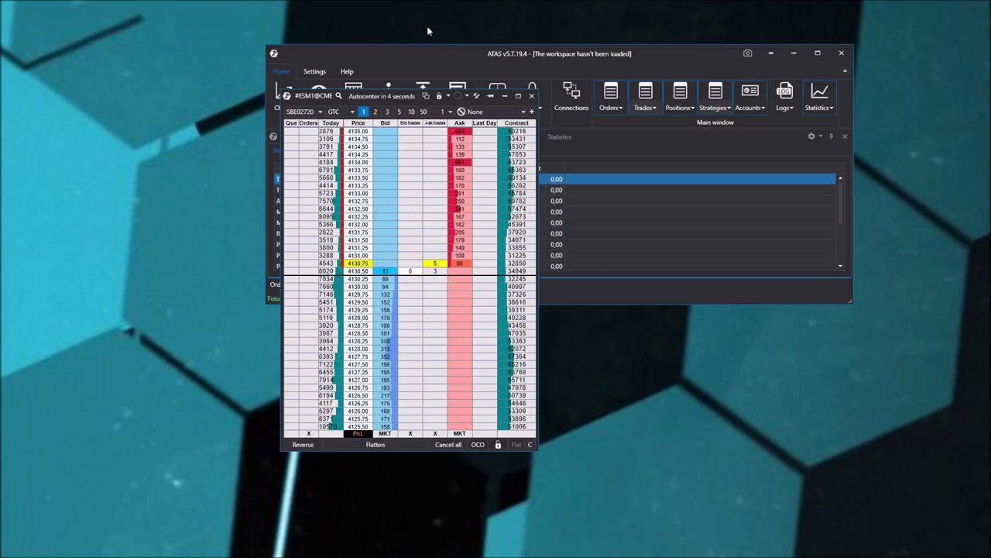
right_click(405, 217)
left_click(430, 253)
left_click(399, 114)
left_click_drag(421, 97, 755, 152)
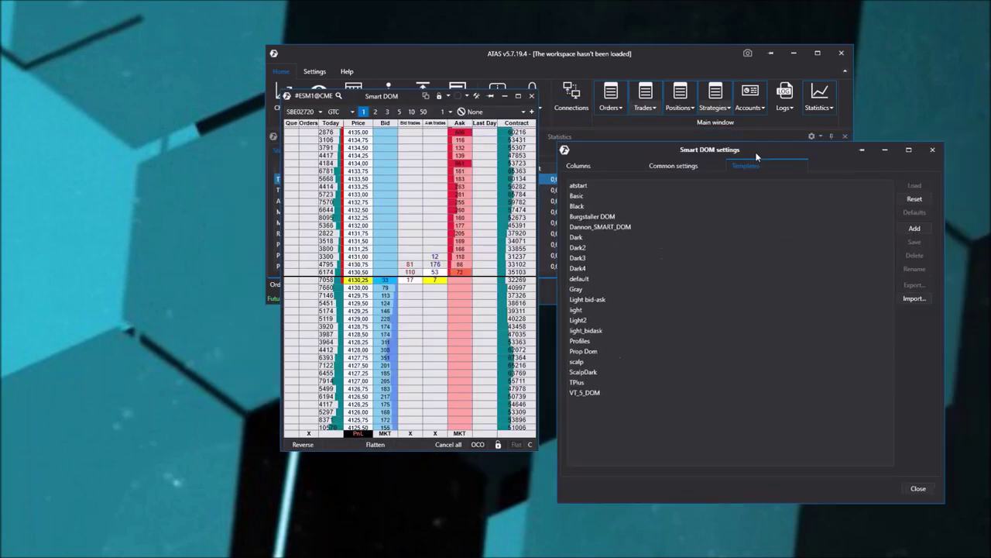
left_click(616, 239)
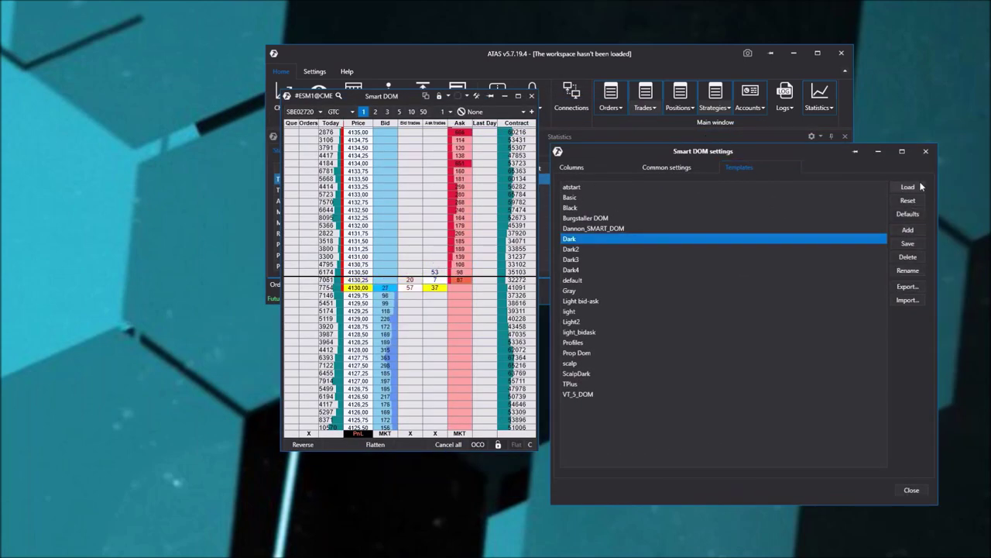
left_click(909, 186)
left_click(749, 351)
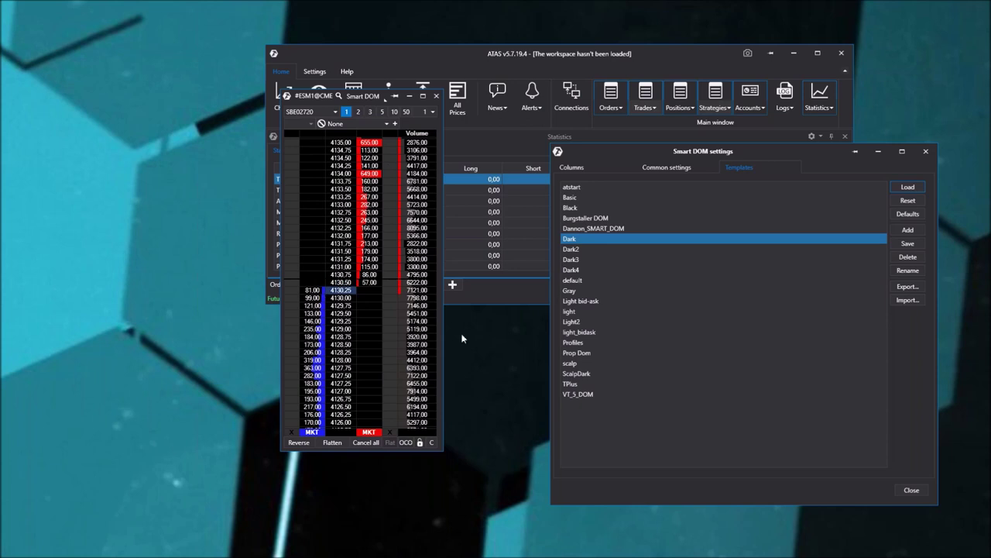
Load the scalp template for the Smart DOM, close its settings and reposition the order book window
left_click(577, 363)
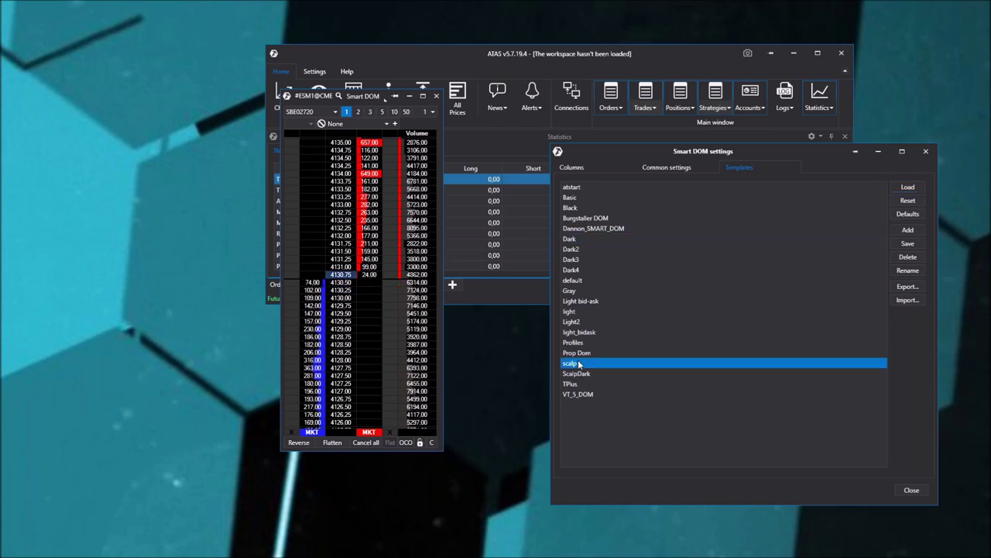
left_click(908, 187)
left_click(750, 347)
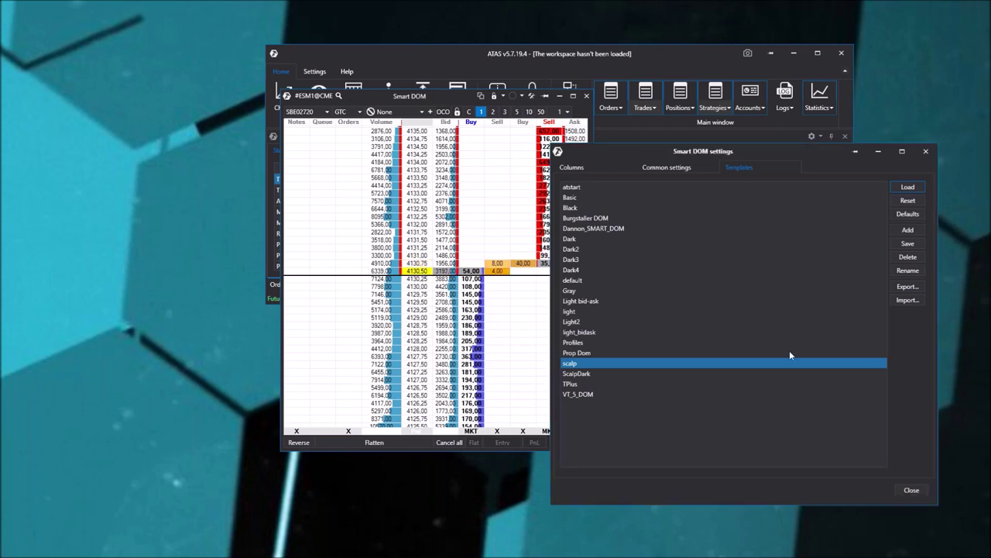
left_click(914, 489)
left_click_drag(437, 97, 345, 100)
Review the Smart DOM's common settings, its available columns, and the options of the Volume profile and Buy current trades columns
right_click(281, 201)
left_click(298, 241)
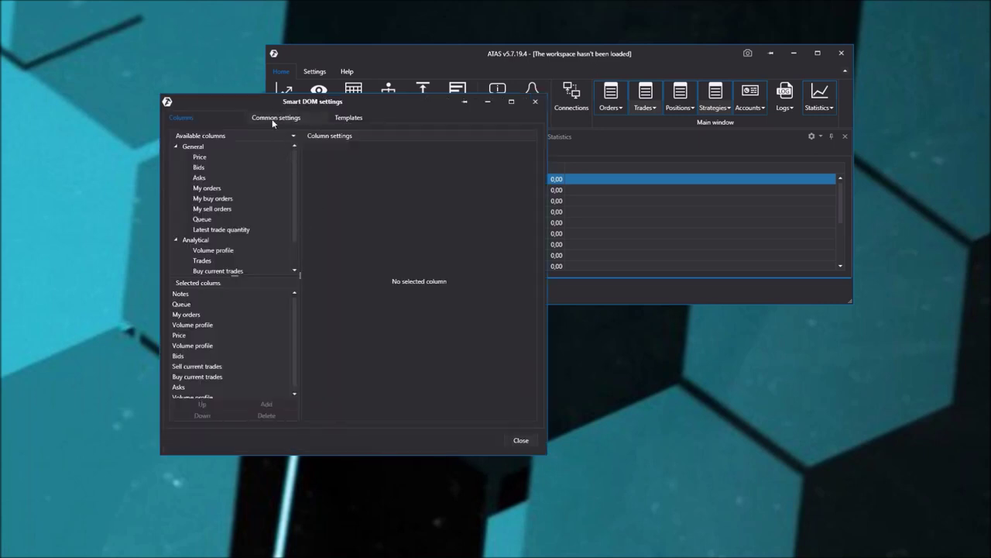
left_click(272, 121)
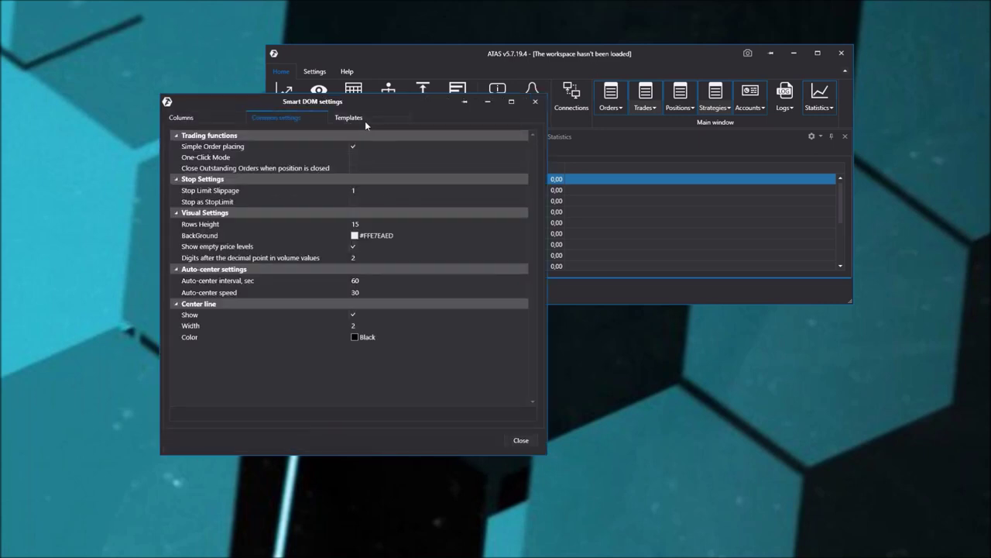
left_click(191, 119)
left_click_drag(275, 101, 639, 123)
left_click(558, 345)
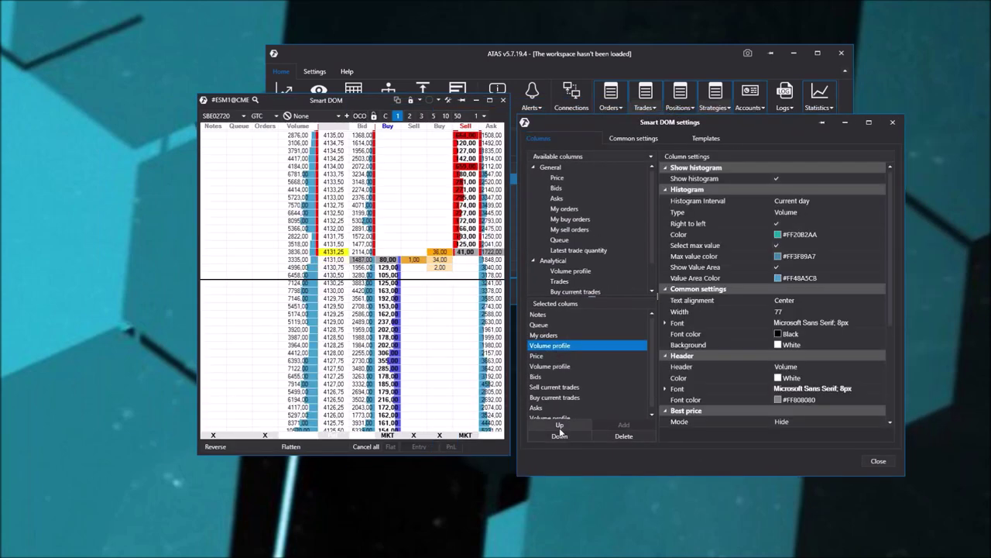
scroll(652, 229, "down", 1)
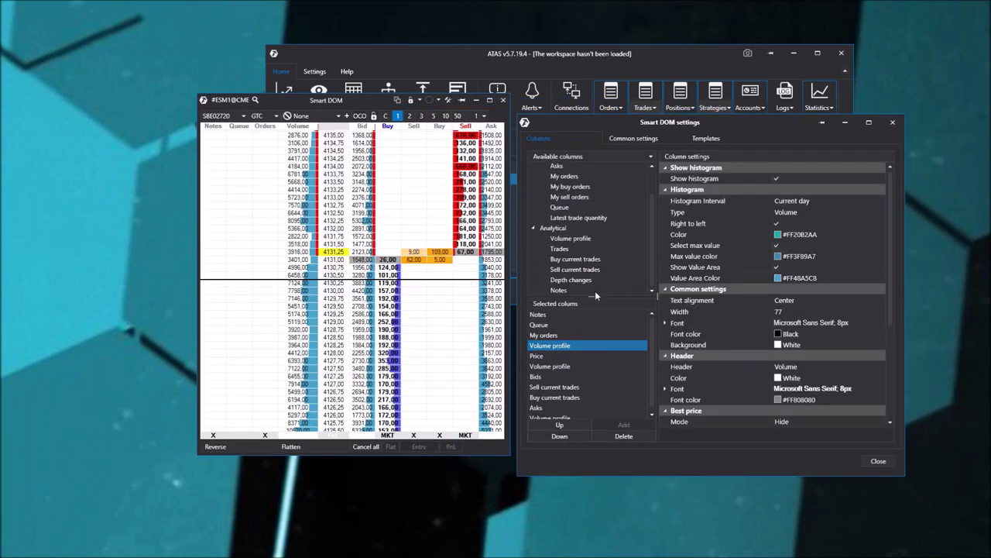
left_click(558, 398)
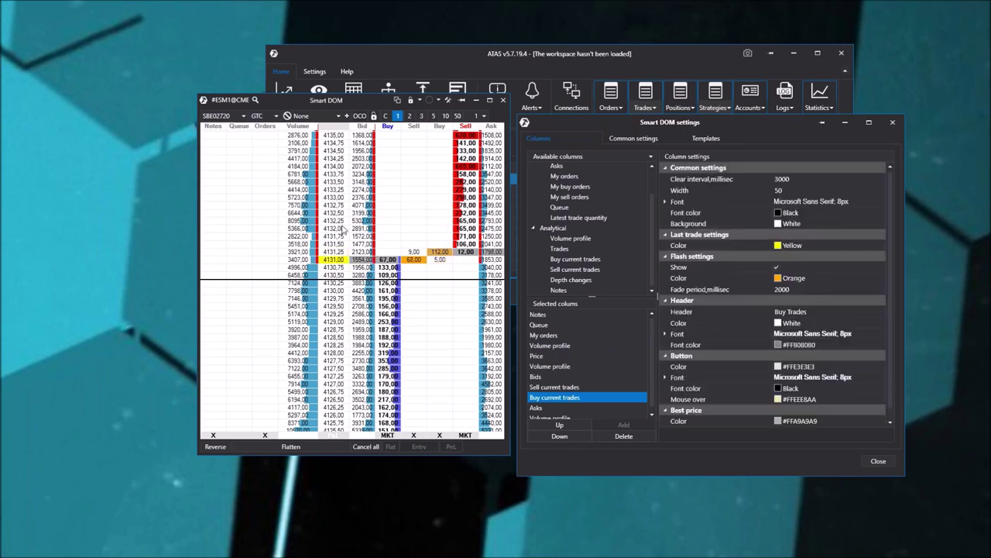
left_click(894, 123)
Replace the Smart DOM with a Smart Tape for E-mini S&P 500 (ES) and arrange it with the main window
left_click(502, 100)
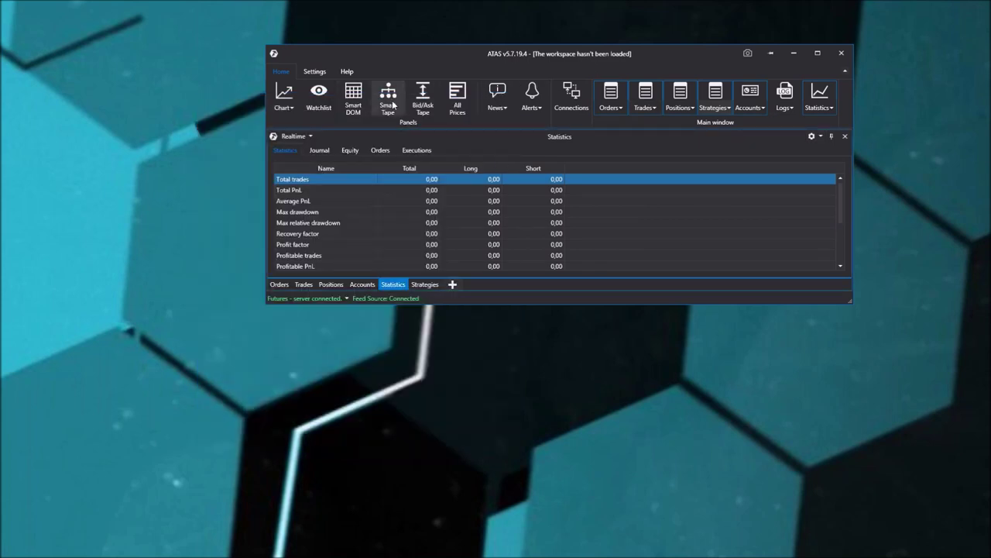
left_click(626, 315)
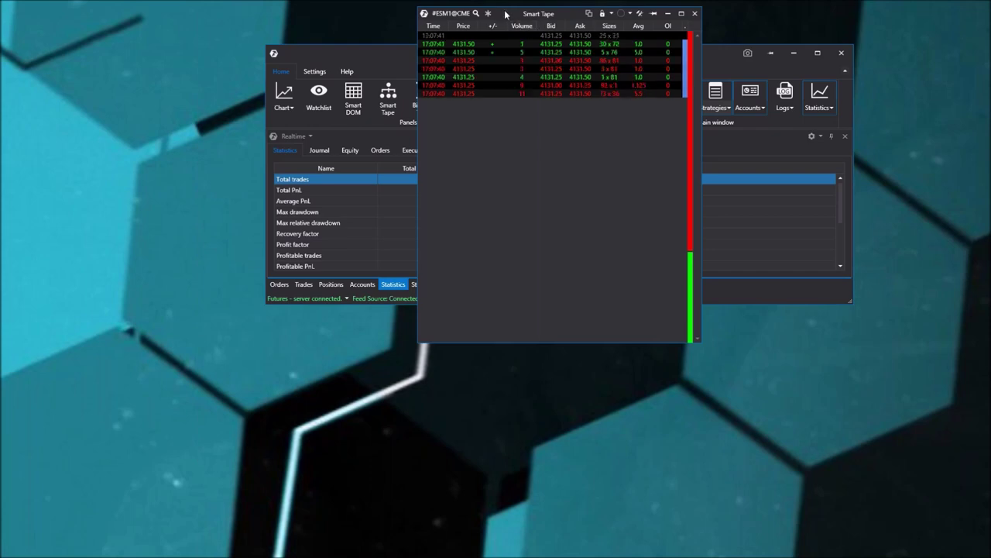
left_click_drag(505, 13, 369, 187)
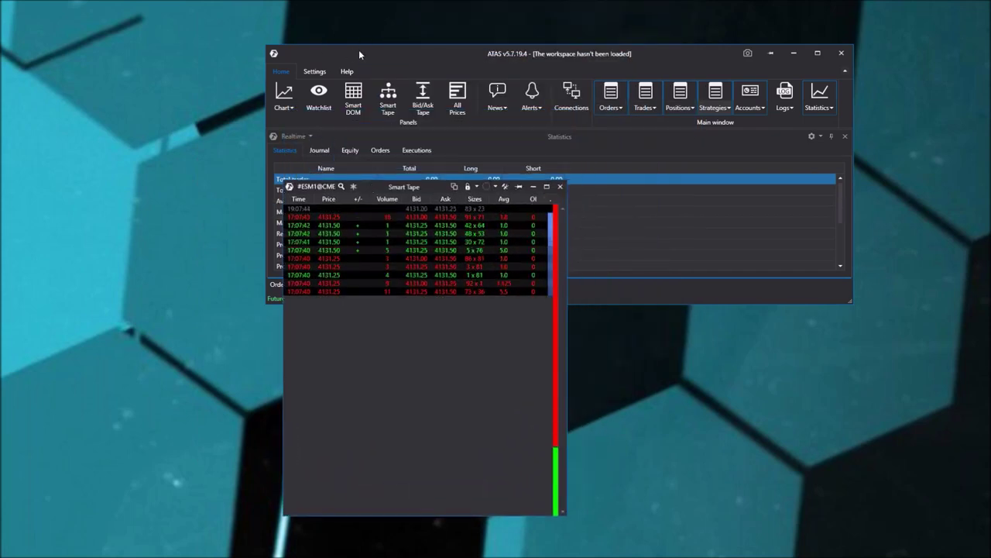
left_click_drag(378, 57, 476, 47)
Check the instruments available for the Smart Tape without changing the selection, and place the tape beside the main window
left_click(340, 187)
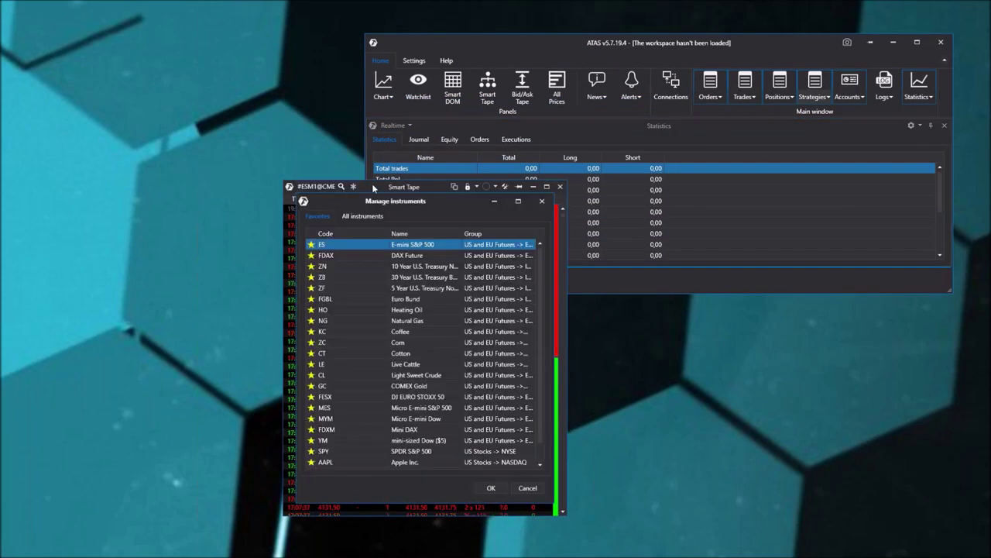
left_click(533, 488)
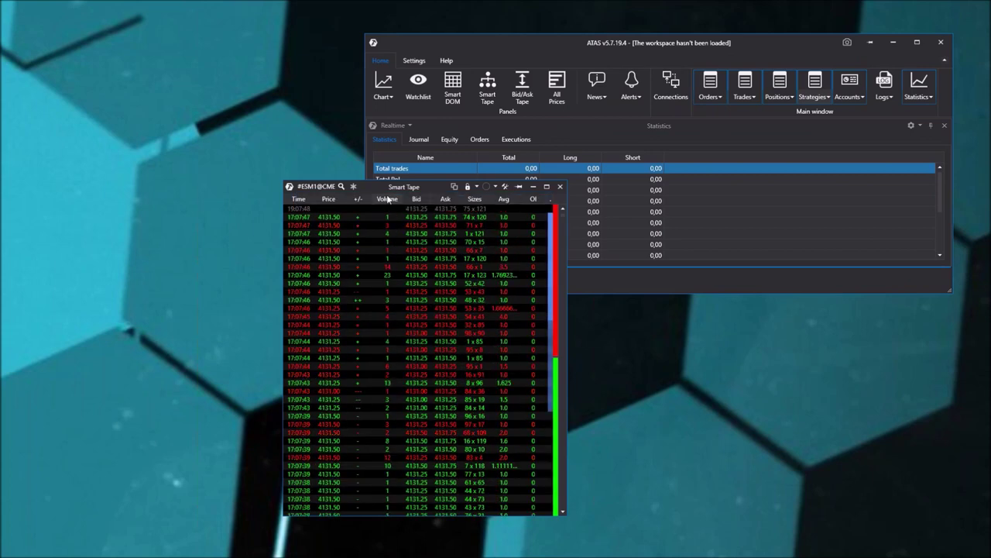
left_click_drag(370, 190, 150, 87)
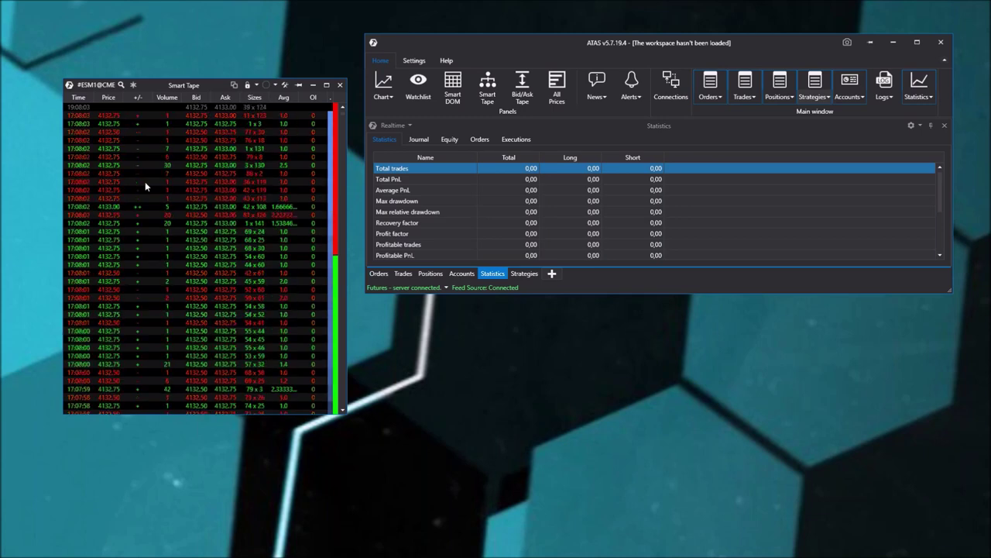
Set the Smart Tape's Cumulative Trades Filters minimum volume to 10 and close its settings
right_click(145, 182)
left_click(187, 227)
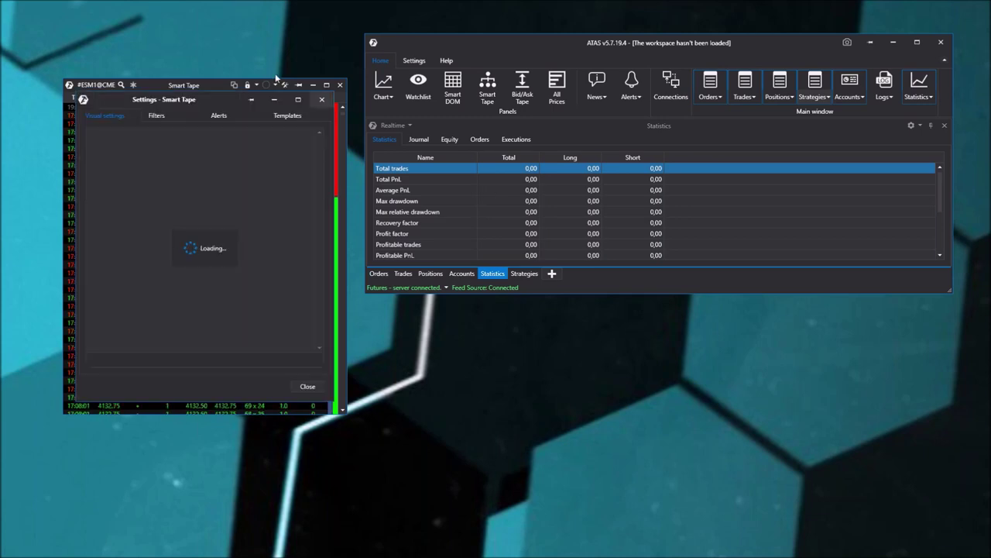
left_click_drag(240, 105, 546, 193)
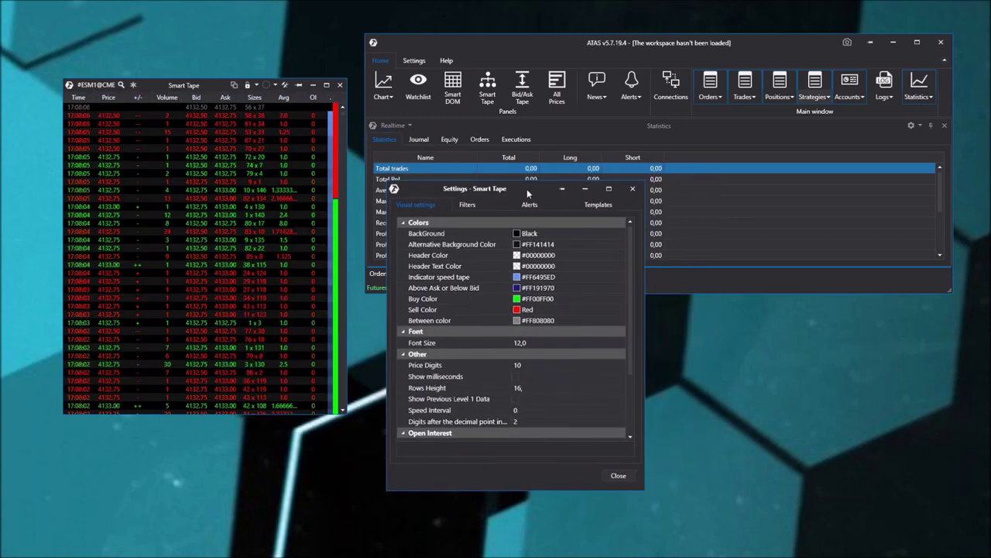
left_click(468, 204)
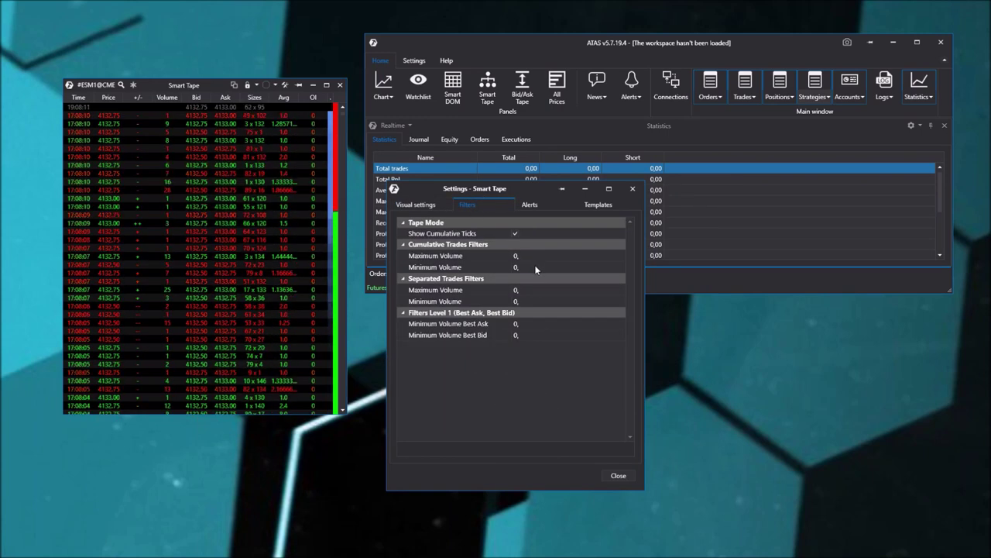
left_click(484, 267)
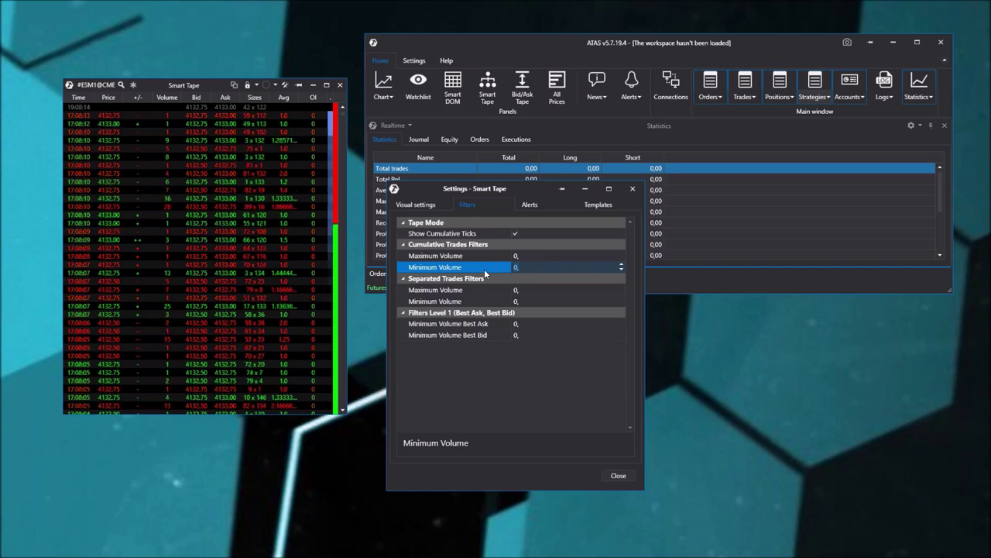
type("10")
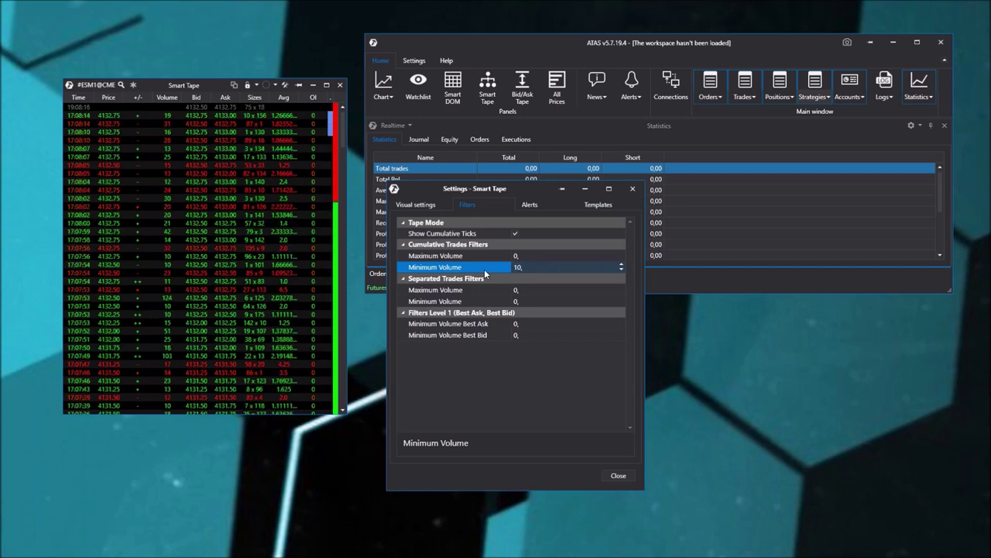
left_click(623, 477)
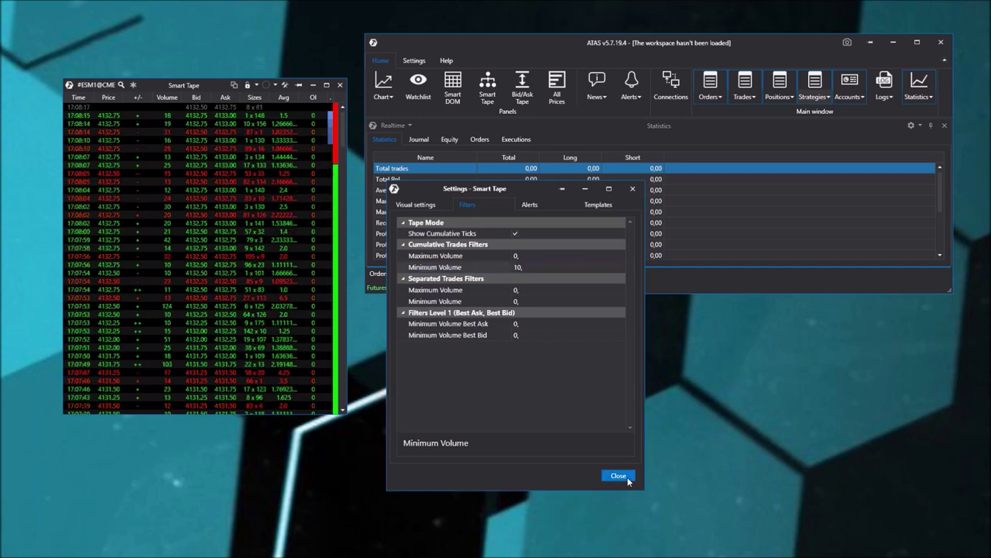
left_click(625, 477)
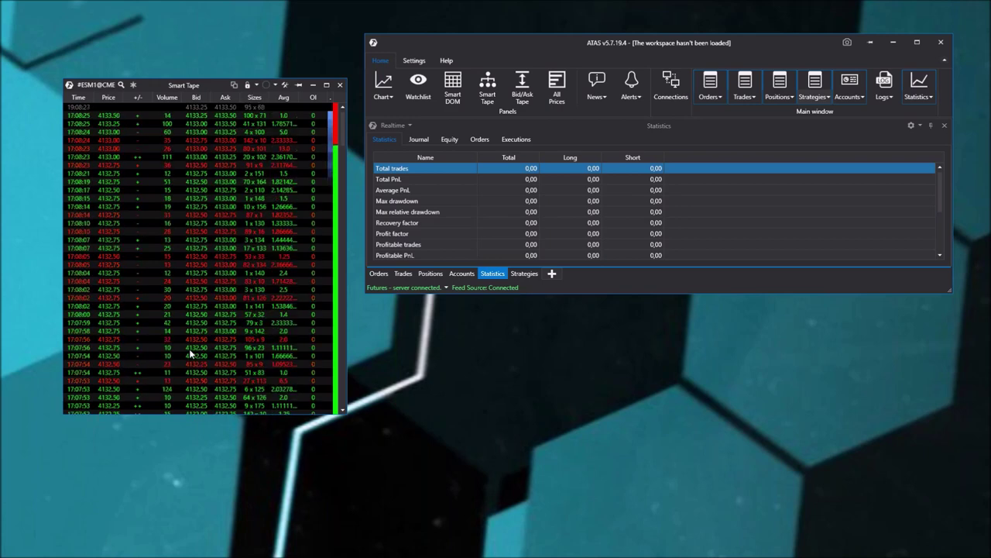
Set the minimum volume for cumulative trades in the Smart Tape filters to 100
right_click(200, 223)
left_click(240, 263)
left_click(153, 116)
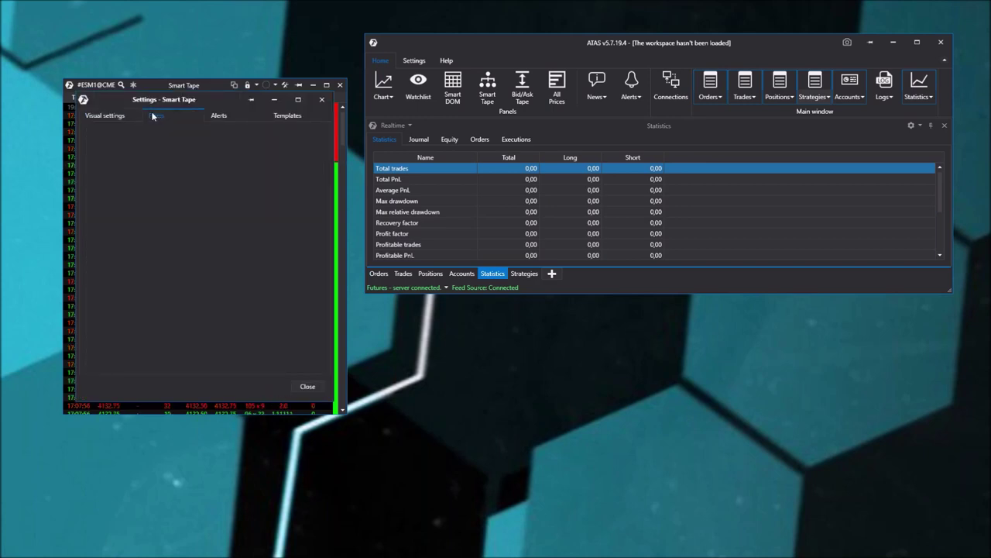
left_click(220, 179)
type("100,")
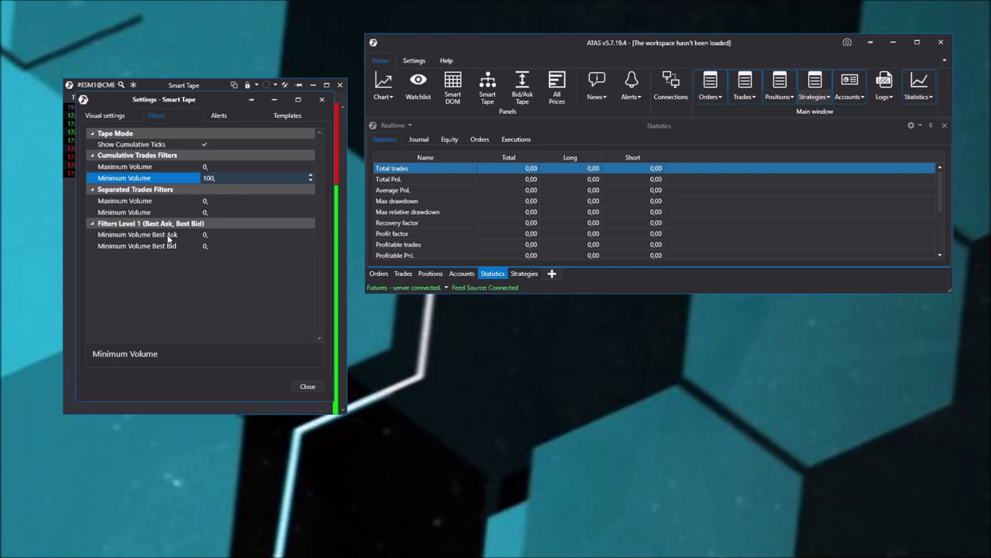
Close the Smart Tape and its settings, and open a Bid/Ask Tape for E-mini S&P 500 (ES) beside the main window
left_click(307, 386)
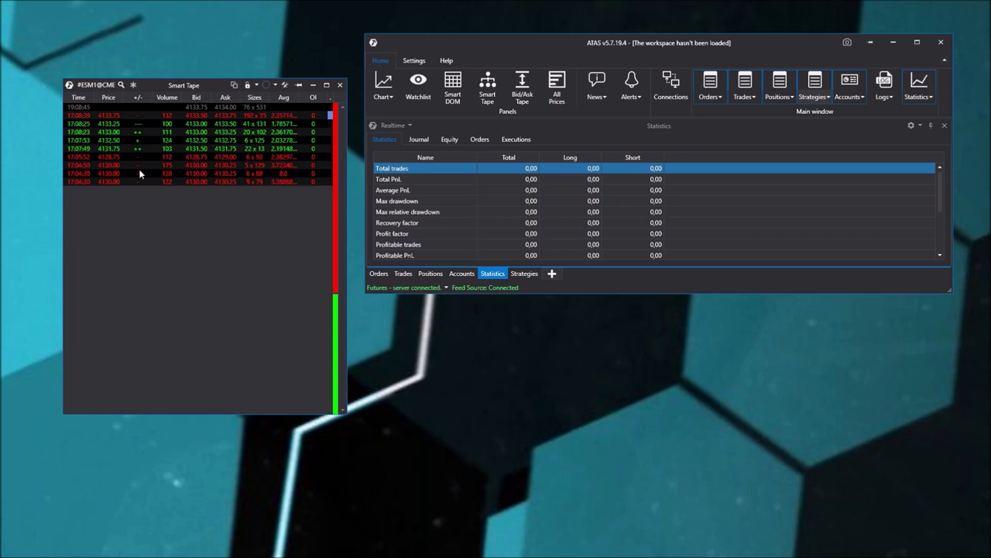
left_click(340, 85)
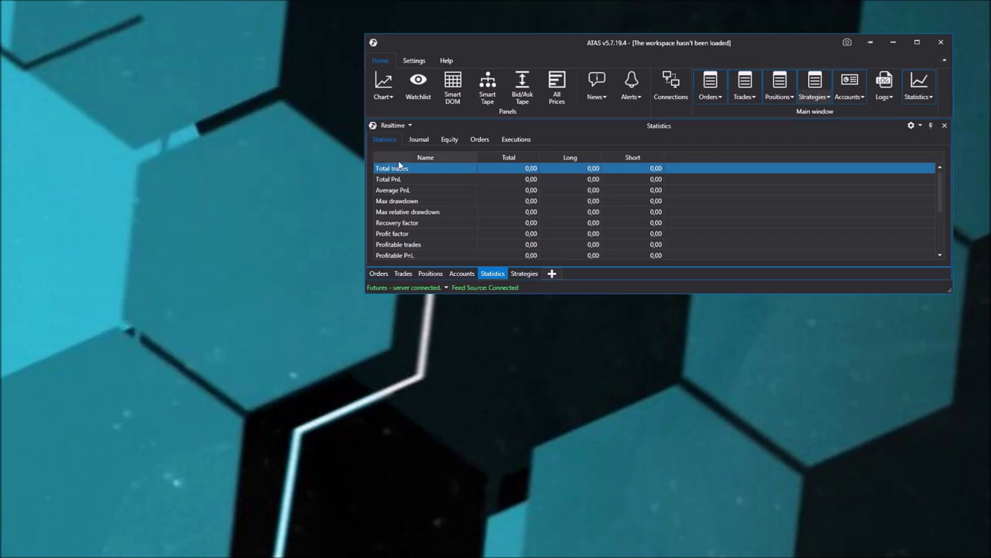
left_click(522, 85)
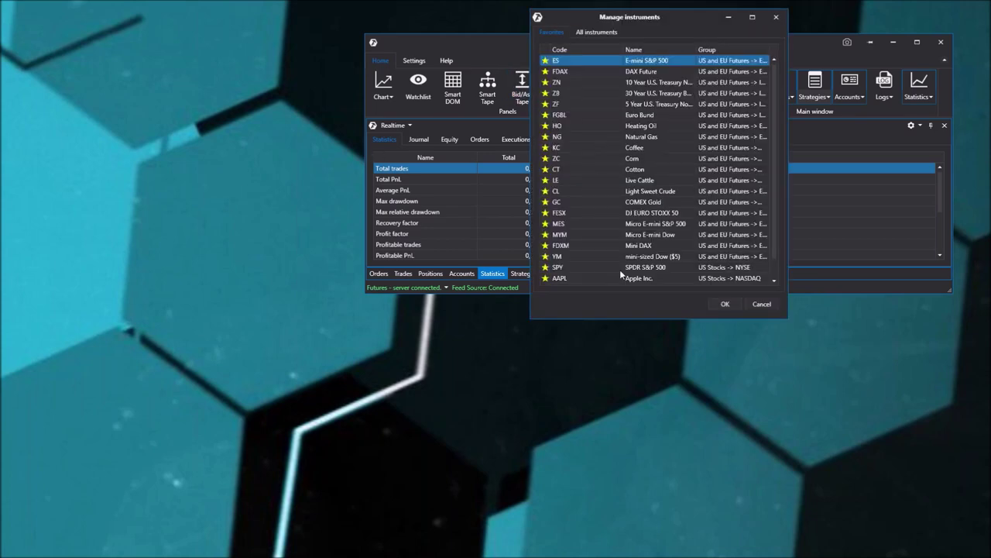
left_click(725, 303)
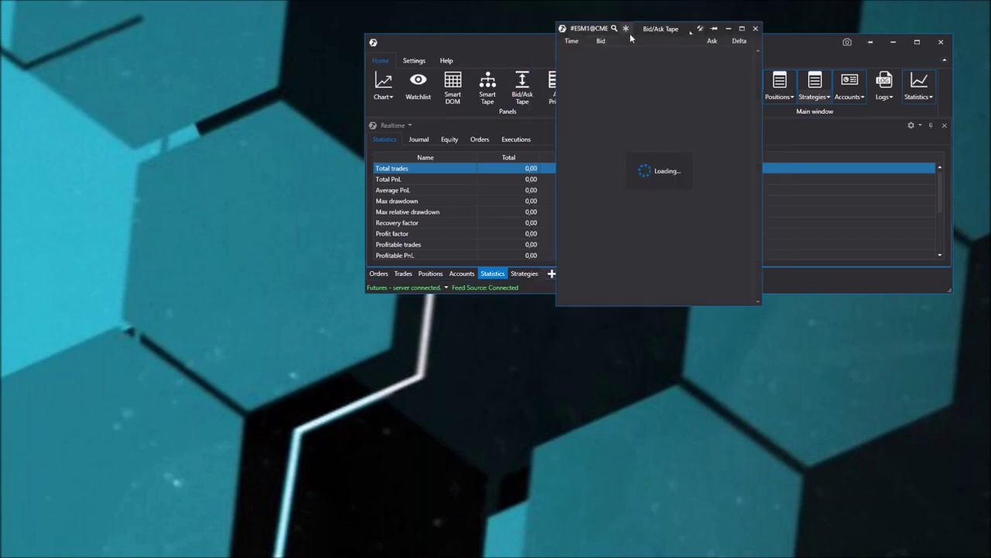
left_click_drag(690, 31, 213, 59)
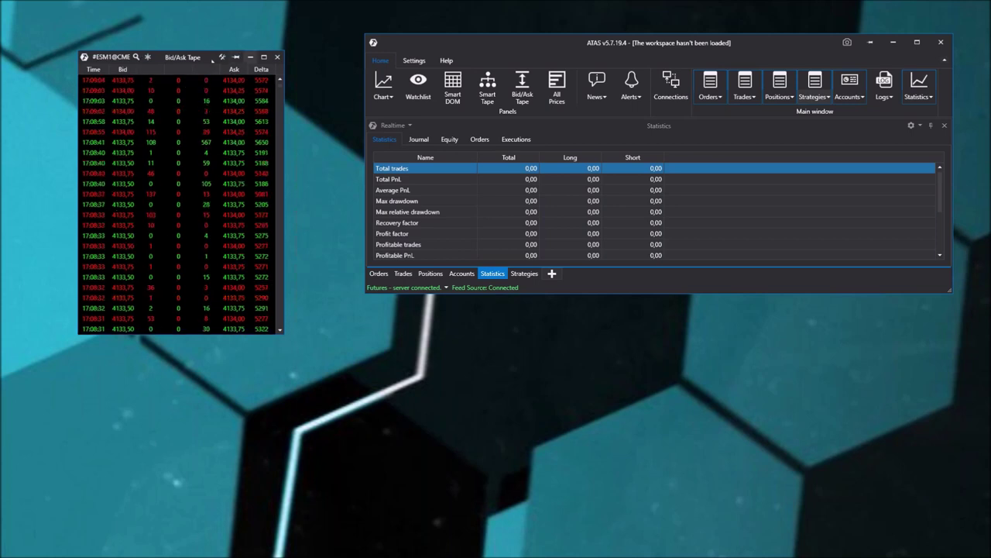
Replace the Bid/Ask Tape with an All Prices panel for E-mini S&P 500 (ES), placed beside the main window
left_click(278, 56)
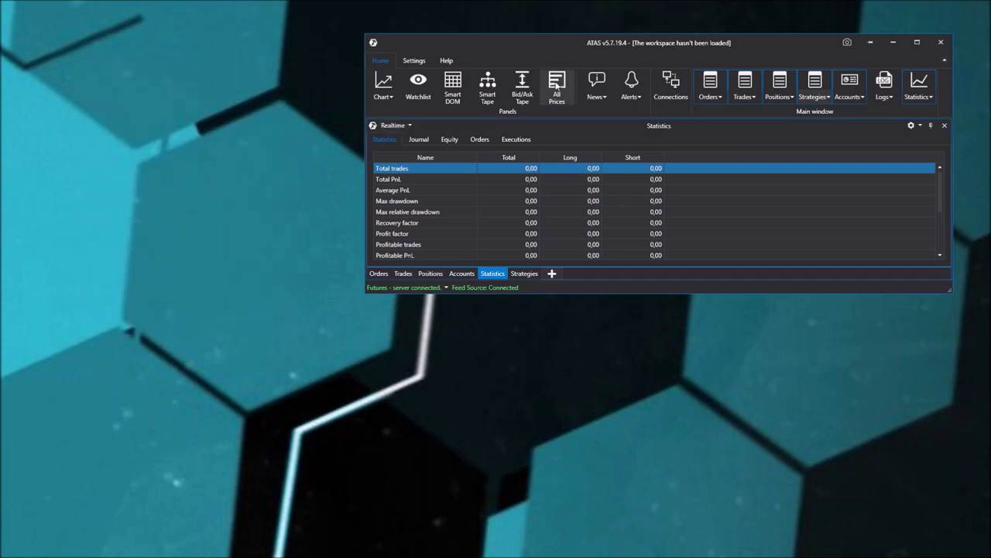
left_click(556, 85)
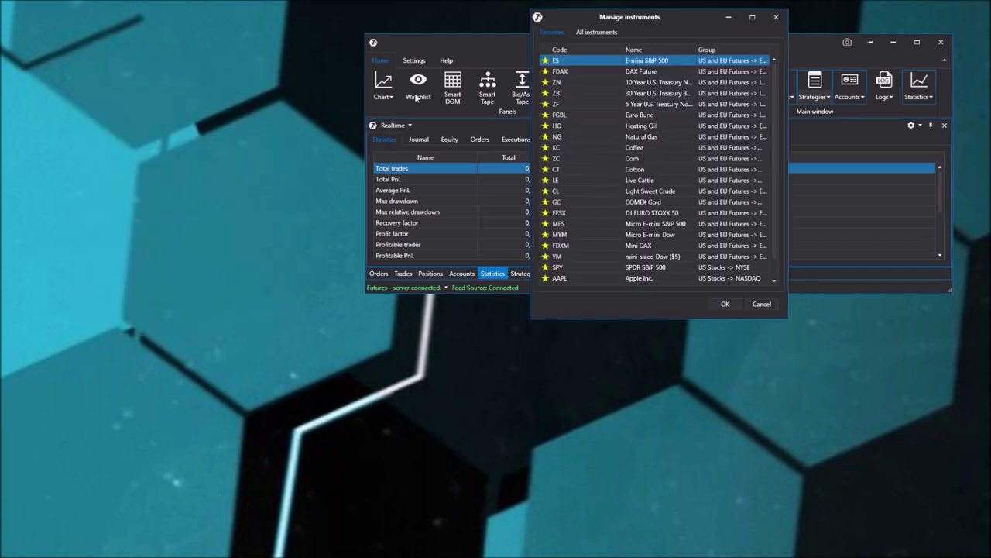
left_click(725, 303)
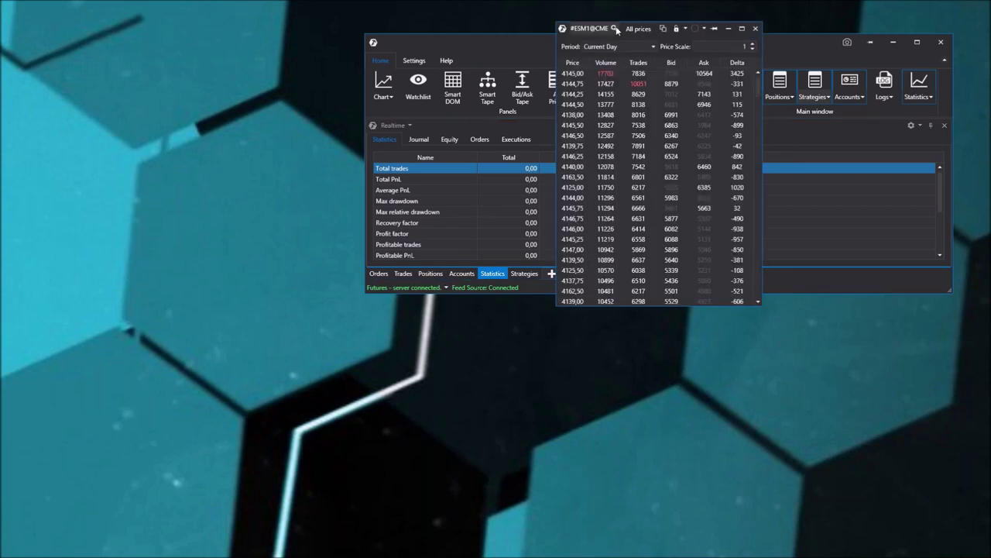
left_click_drag(622, 28, 122, 44)
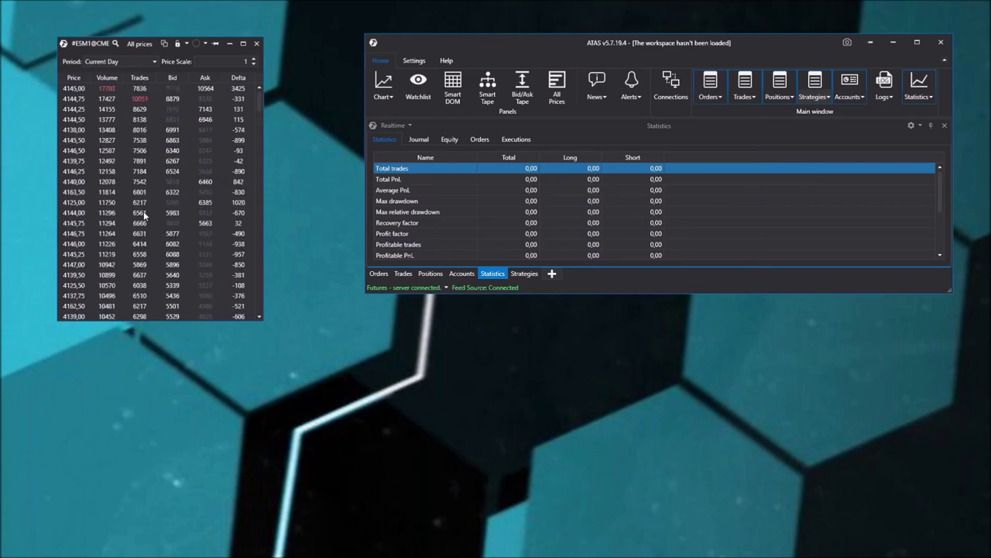
Sort the All Prices list by volume in descending order, check the panel's available actions, and close the panel
left_click(115, 78)
left_click(106, 78)
right_click(124, 158)
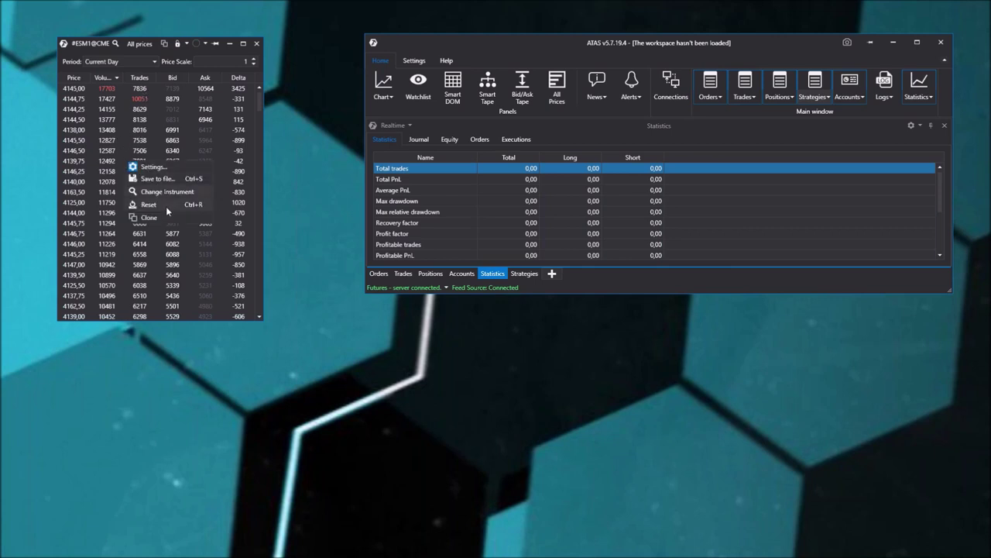
left_click(89, 207)
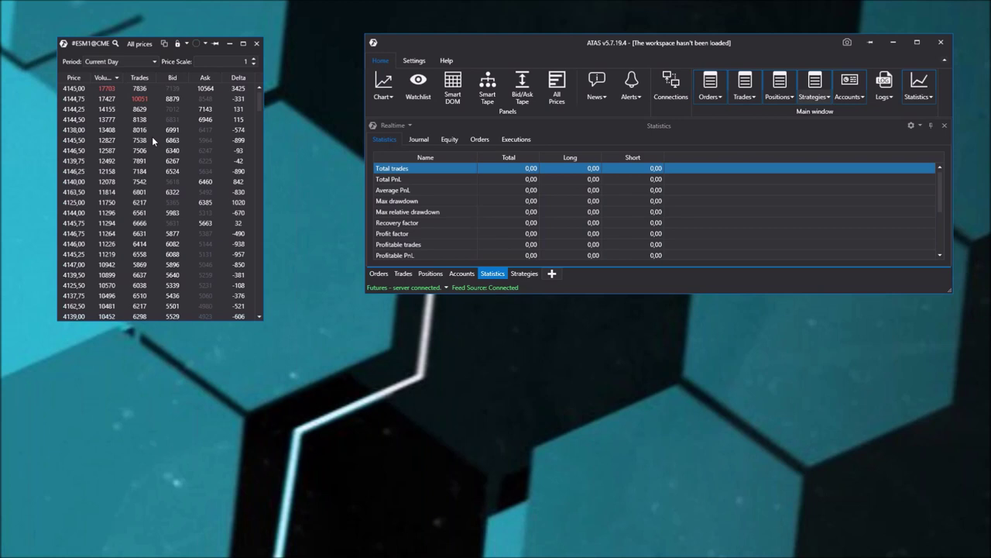
left_click(256, 44)
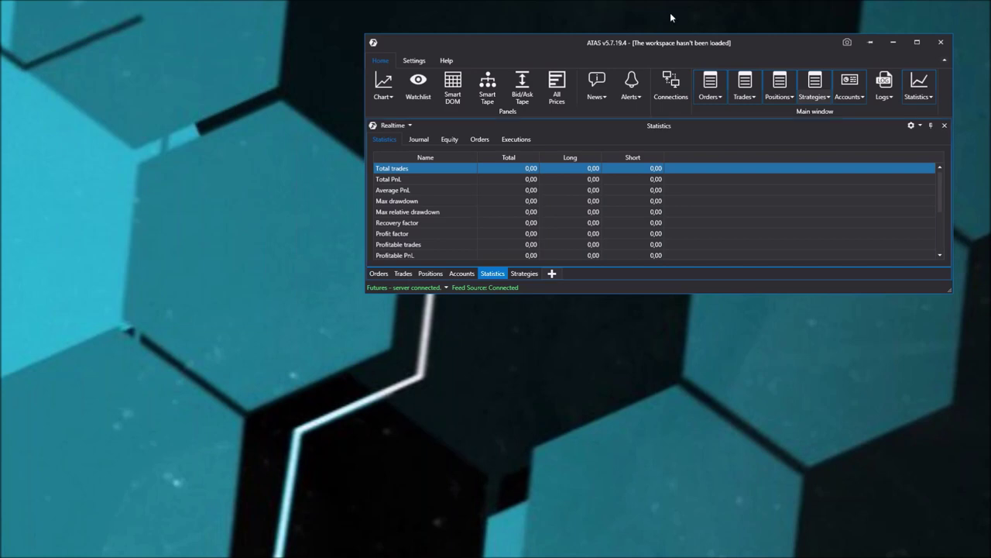
Open the News panel, move it clear of the main window's centre and enlarge it to show more headlines
left_click(596, 83)
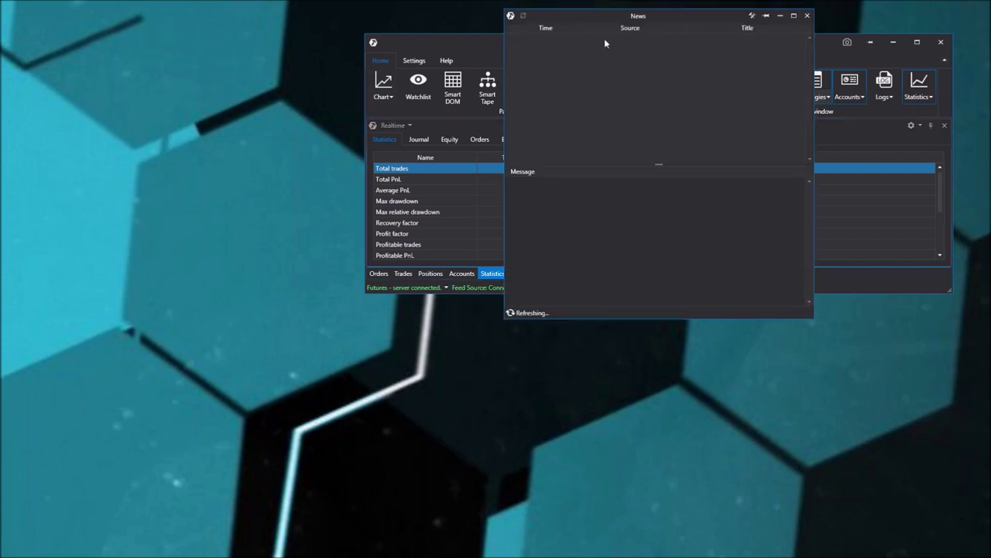
left_click_drag(593, 21, 172, 71)
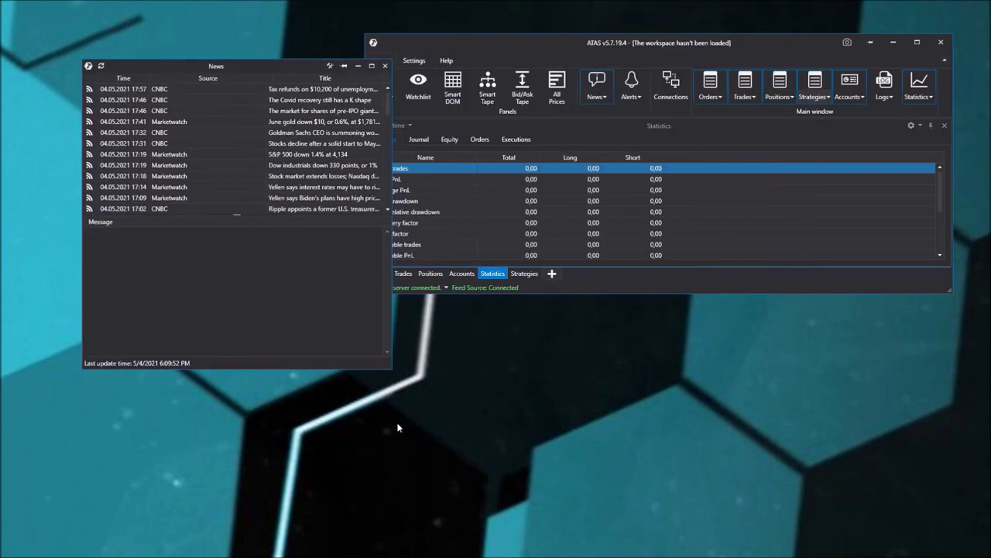
left_click_drag(391, 374, 607, 429)
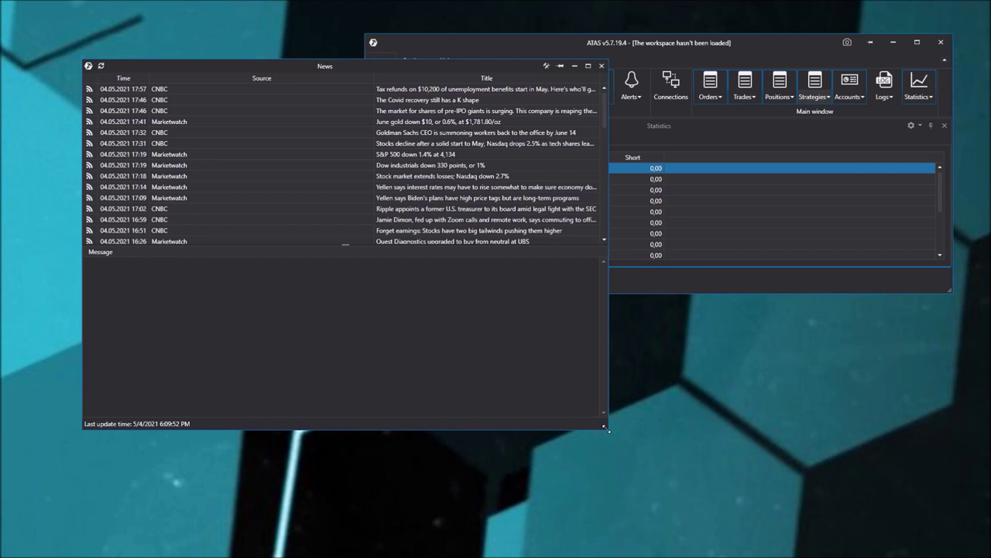
Read the message summaries of several CNBC and Marketwatch news items and close the News panel
left_click(189, 99)
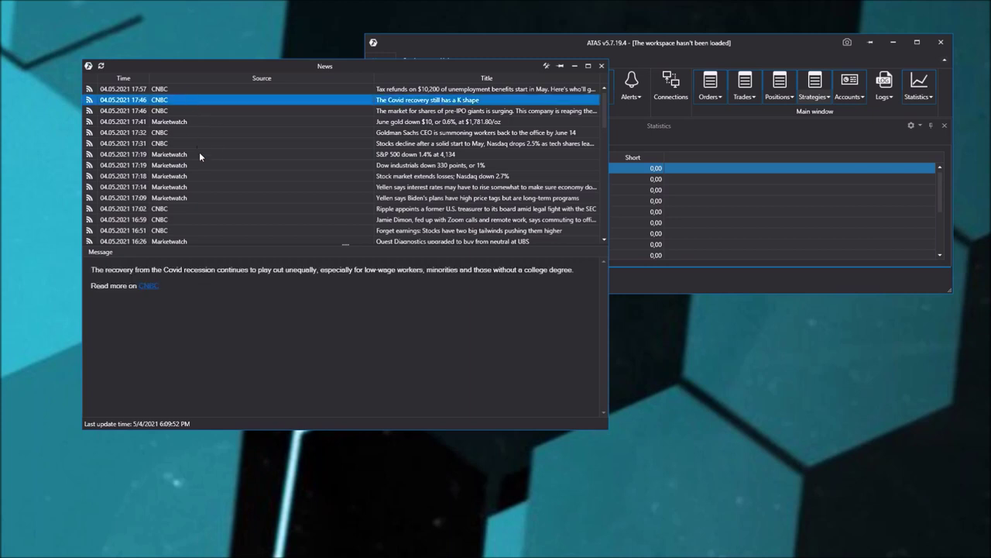
left_click(199, 154)
left_click(214, 186)
left_click(210, 209)
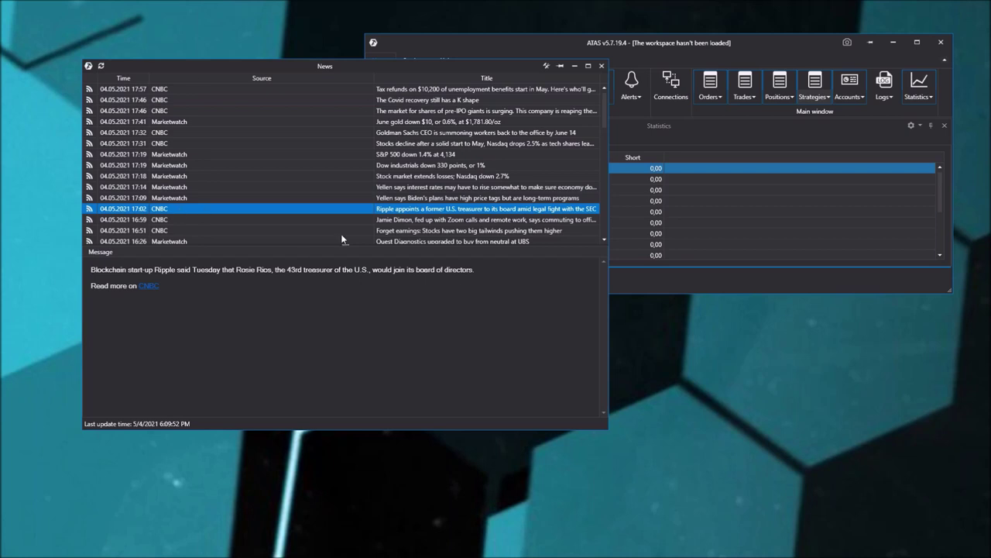
left_click(601, 65)
Reposition the main window, view the Alerts panel placed below it, and close the panel
left_click_drag(460, 49, 254, 64)
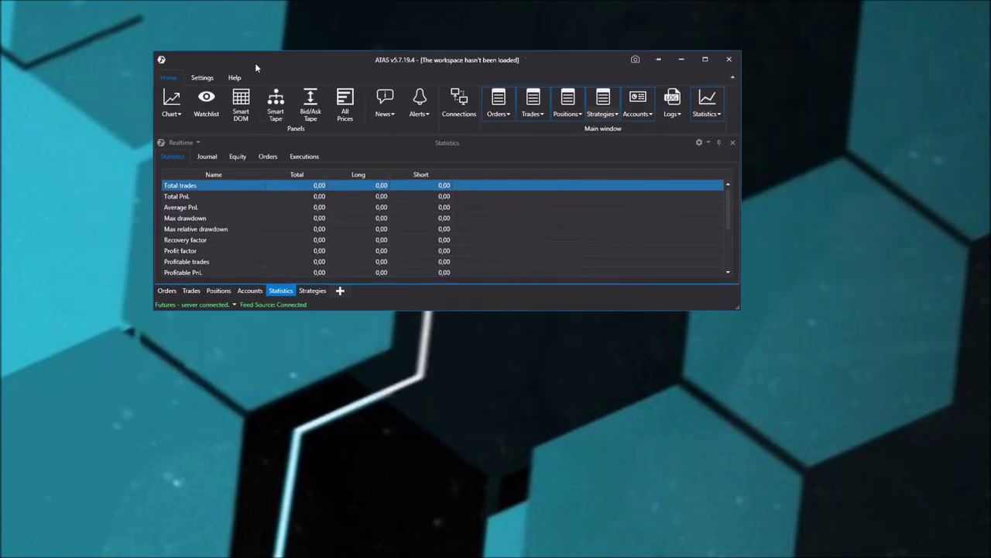
left_click(419, 101)
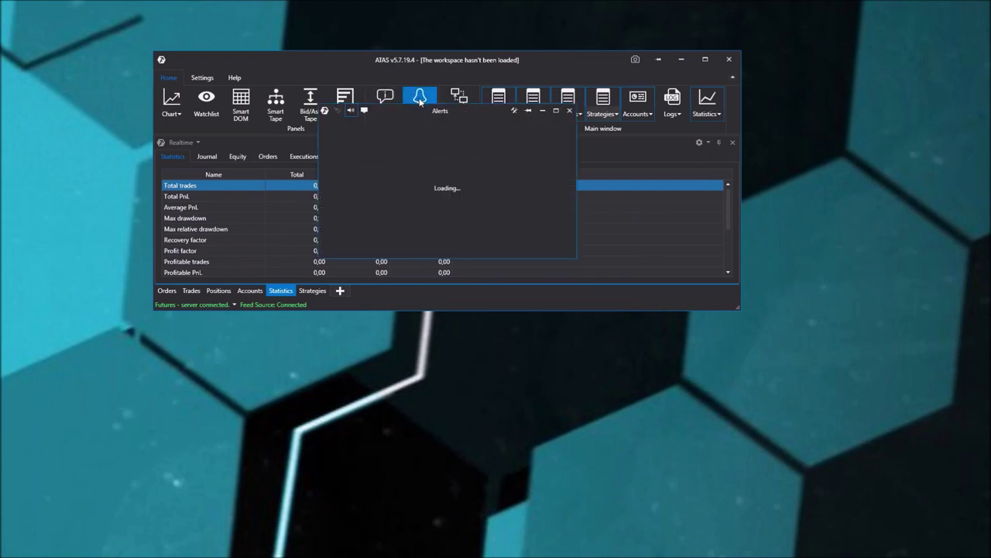
left_click_drag(351, 169, 122, 398)
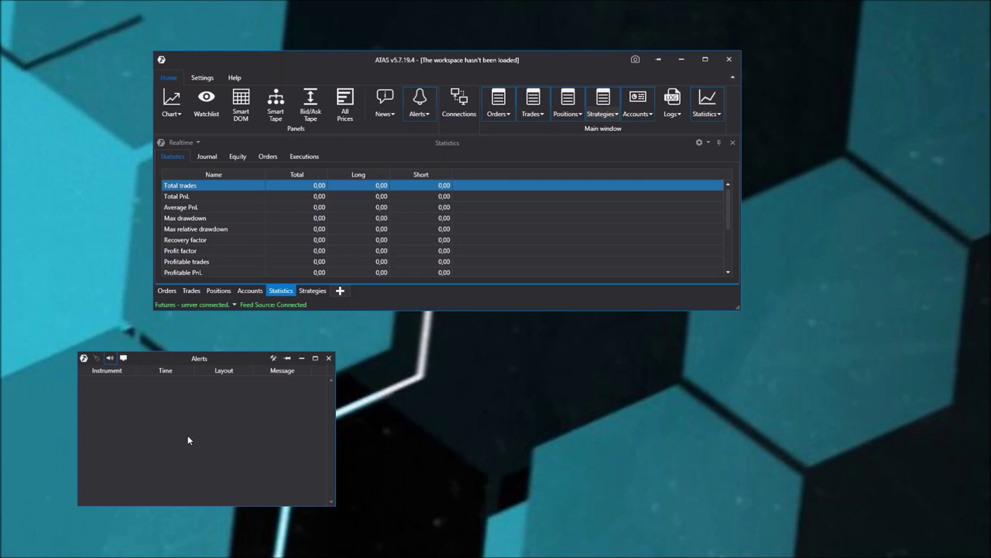
left_click(328, 357)
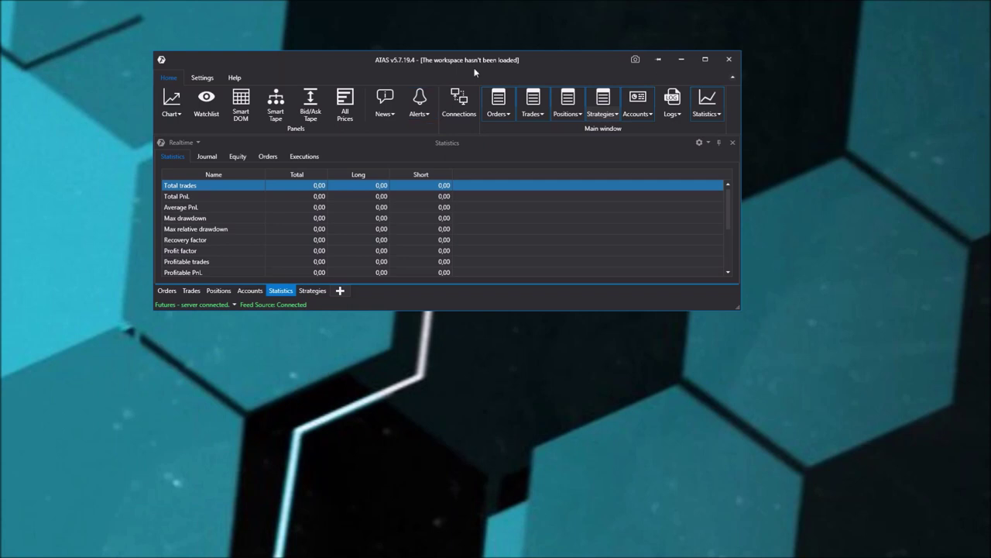
Open a chart for E-mini S&P 500 (ES), position it over the main window, and minimize it
left_click_drag(474, 67, 455, 74)
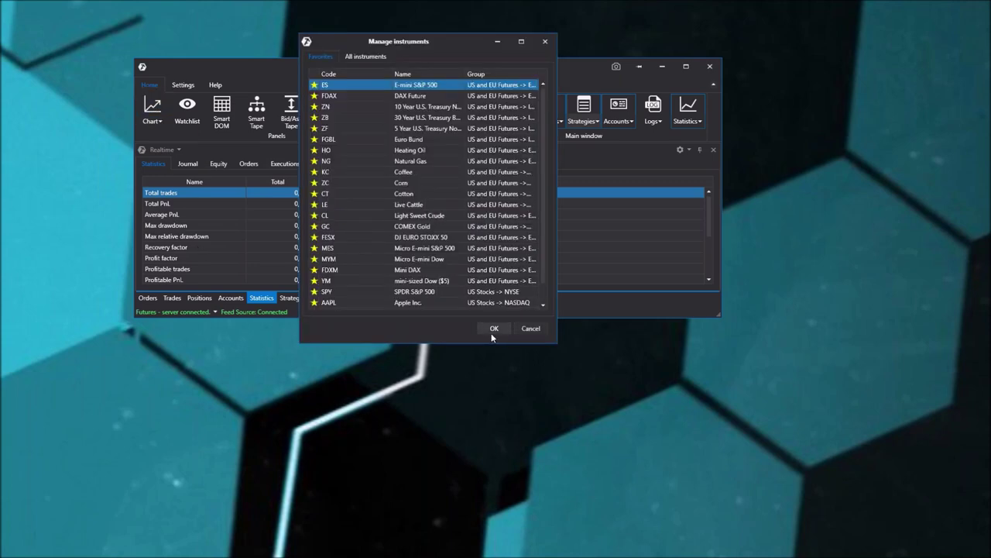
left_click(490, 331)
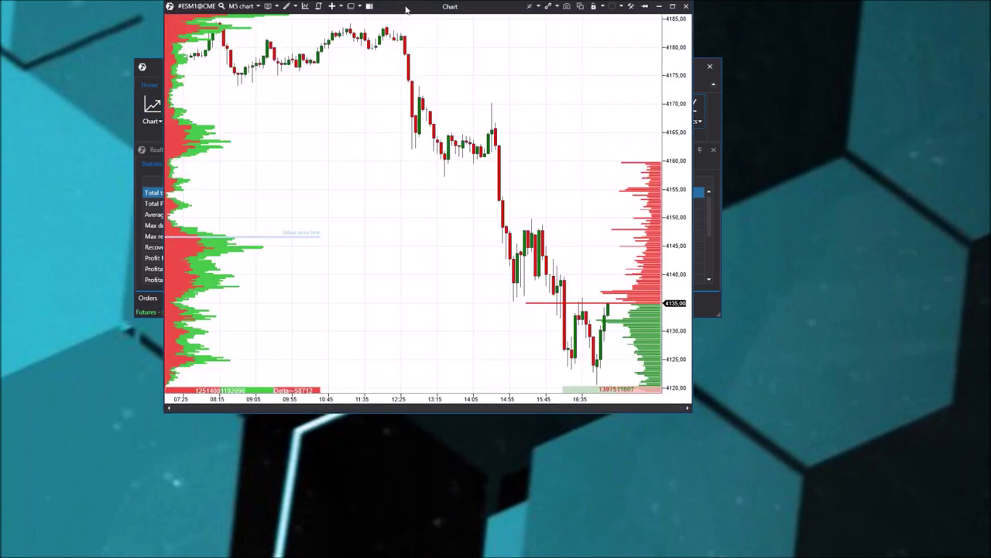
left_click_drag(406, 8, 367, 57)
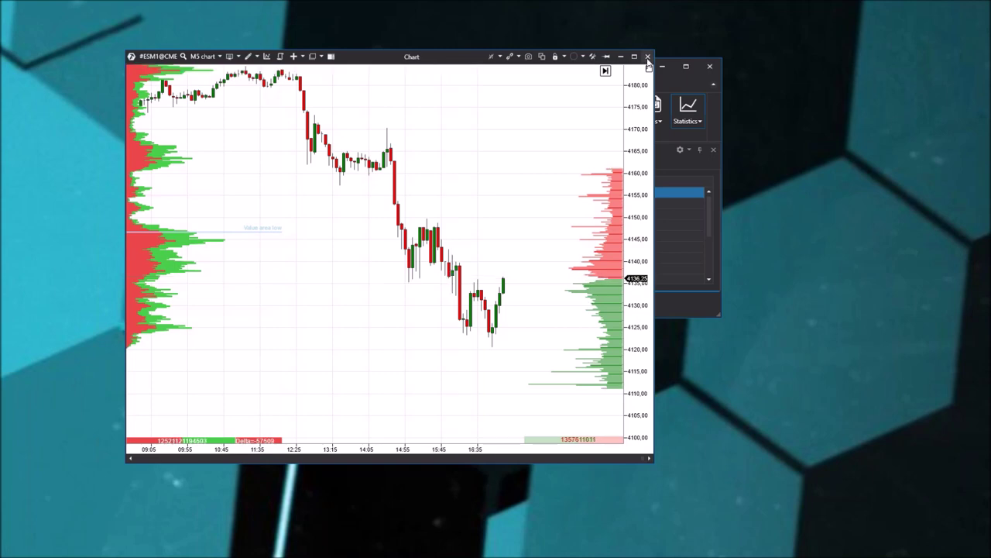
left_click(621, 56)
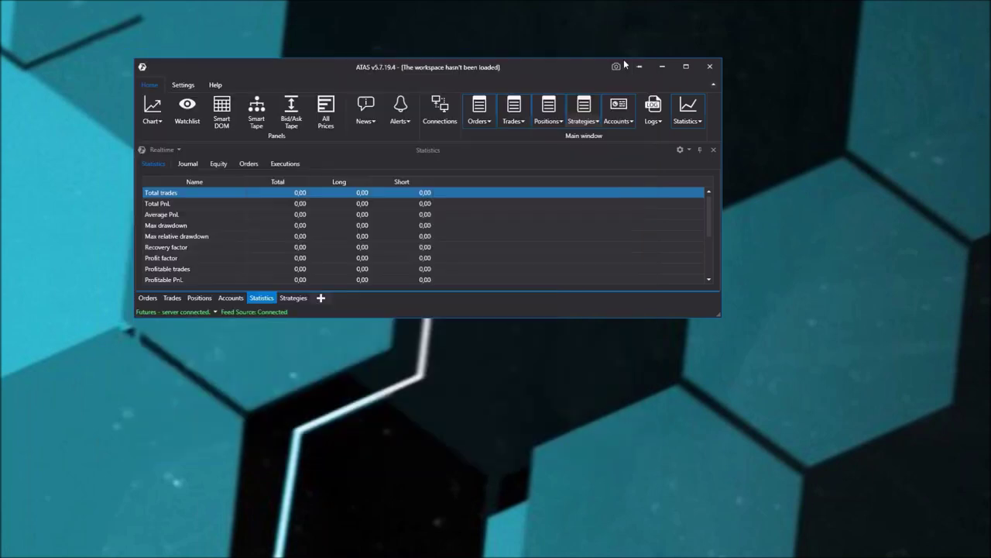
Move the main window lower, switch to MetaTrader 5 and select the OFT expert advisor
left_click_drag(528, 68, 589, 222)
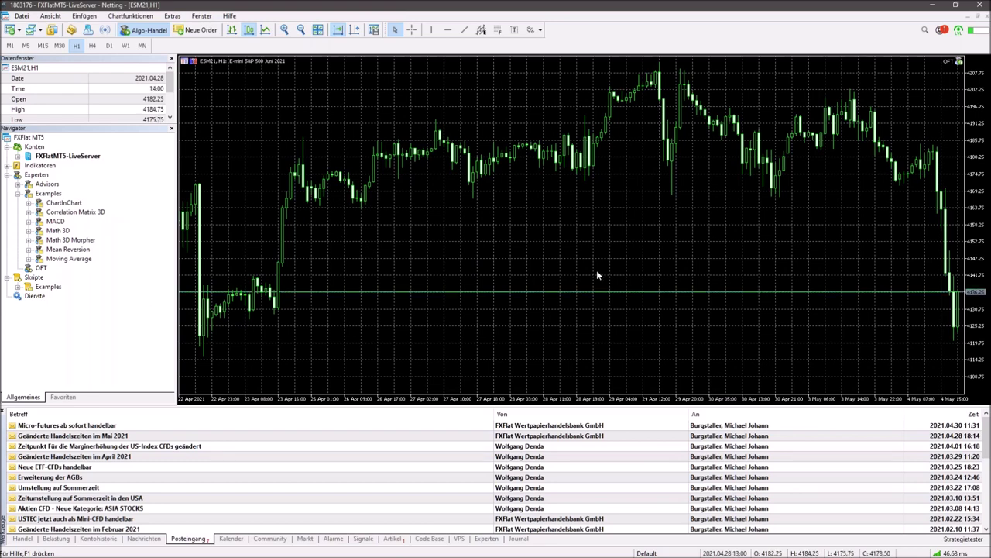
left_click(39, 268)
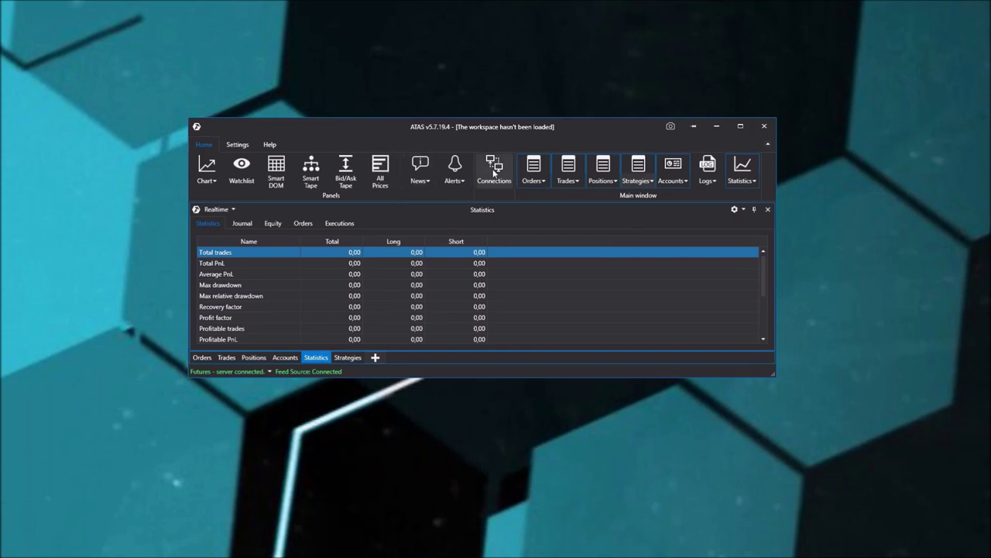
Return to ATAS, review the MT5 FXFlat connector settings, close the connections list, and move the main window up
left_click(491, 174)
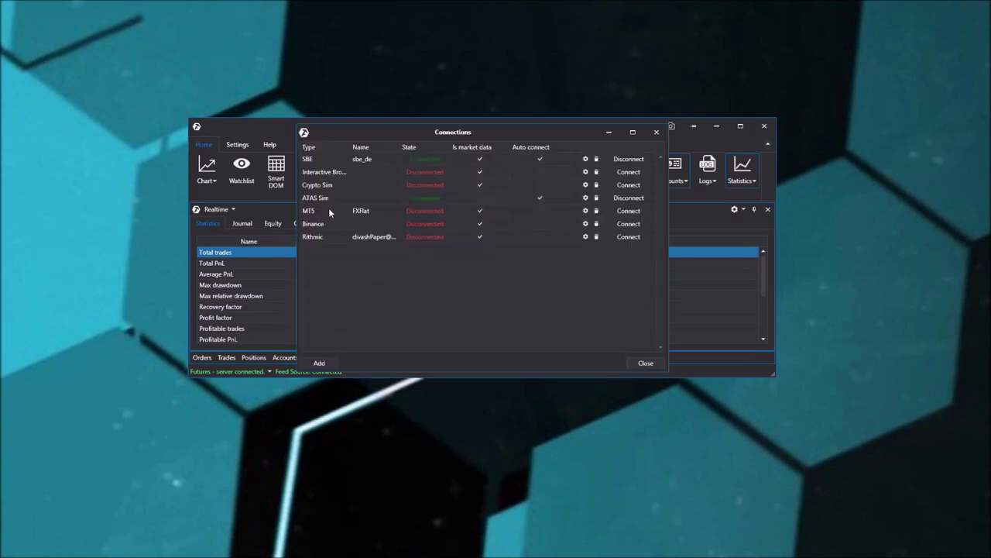
left_click(586, 212)
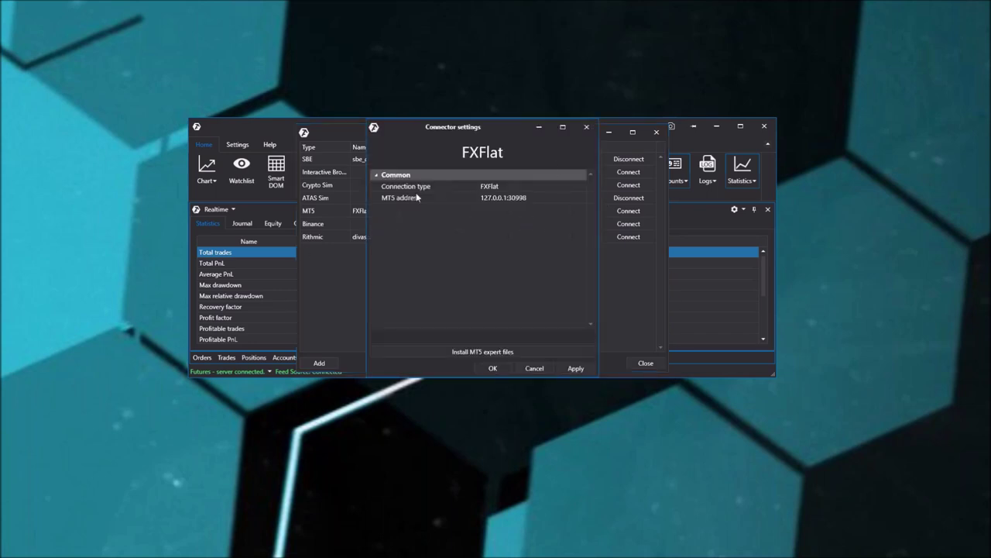
left_click(496, 367)
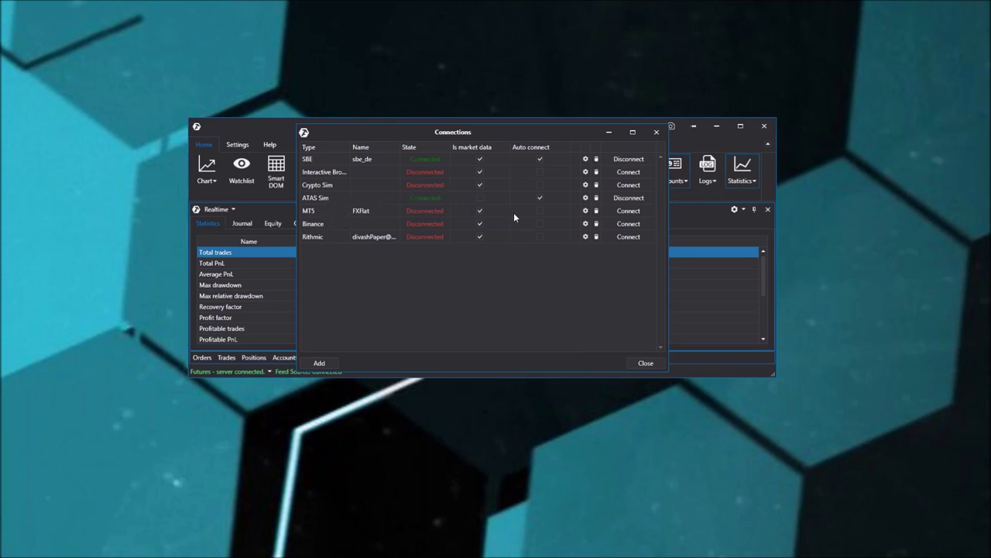
left_click(585, 210)
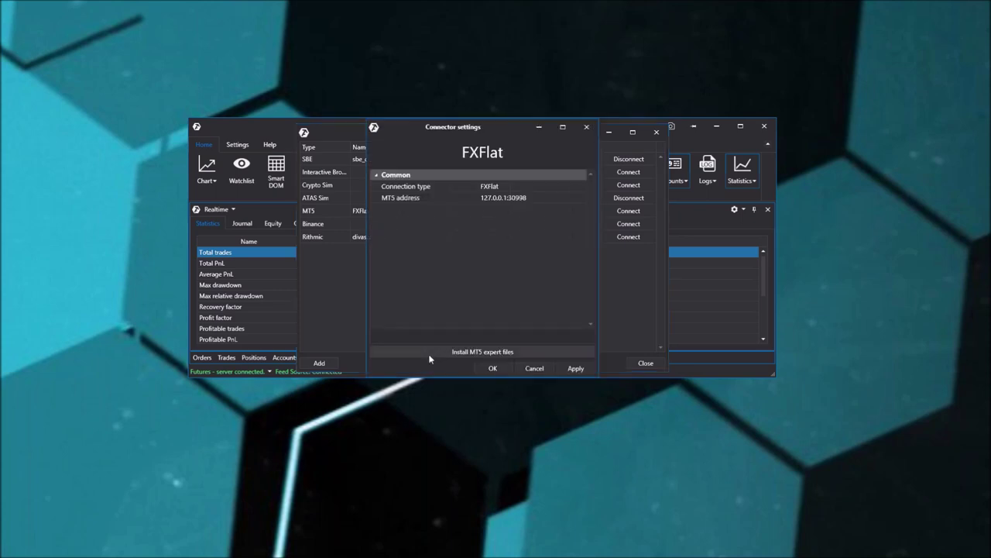
left_click(480, 370)
left_click(645, 362)
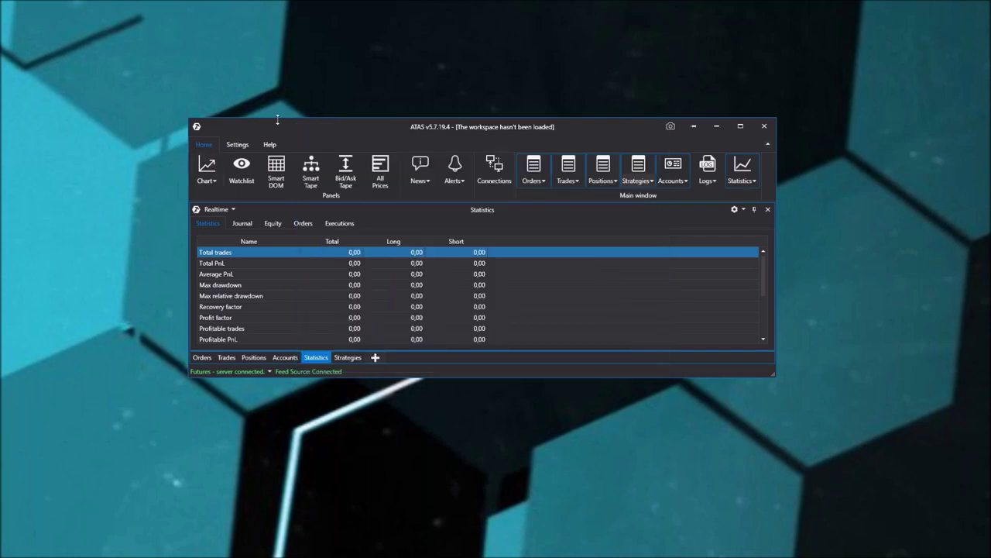
left_click_drag(303, 141, 293, 98)
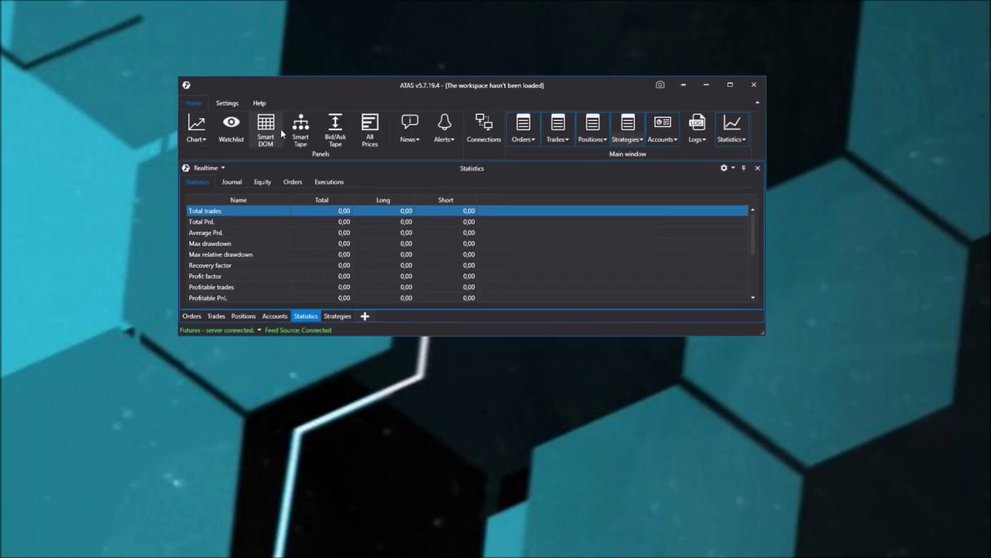